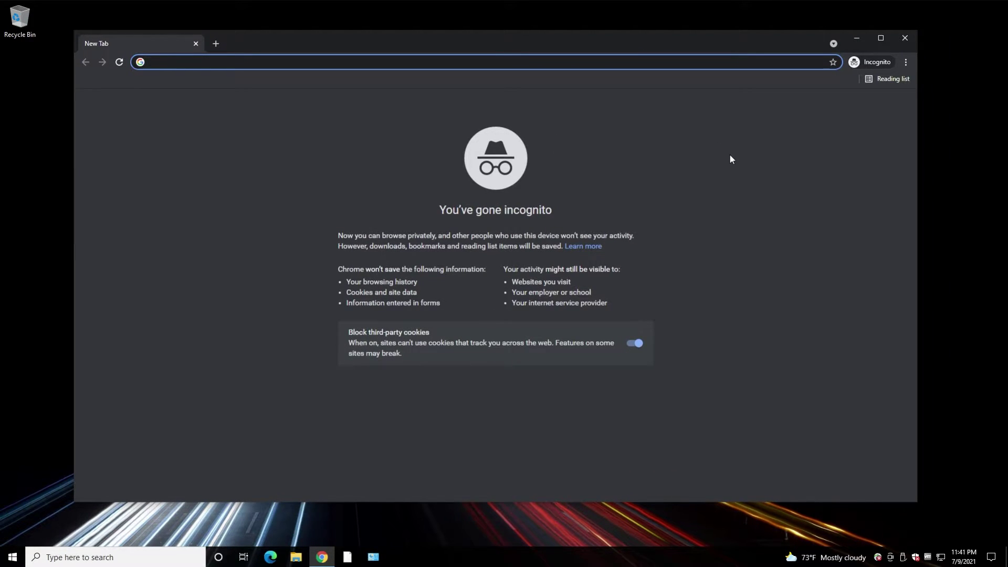
{"action": "type", "text": "www."}
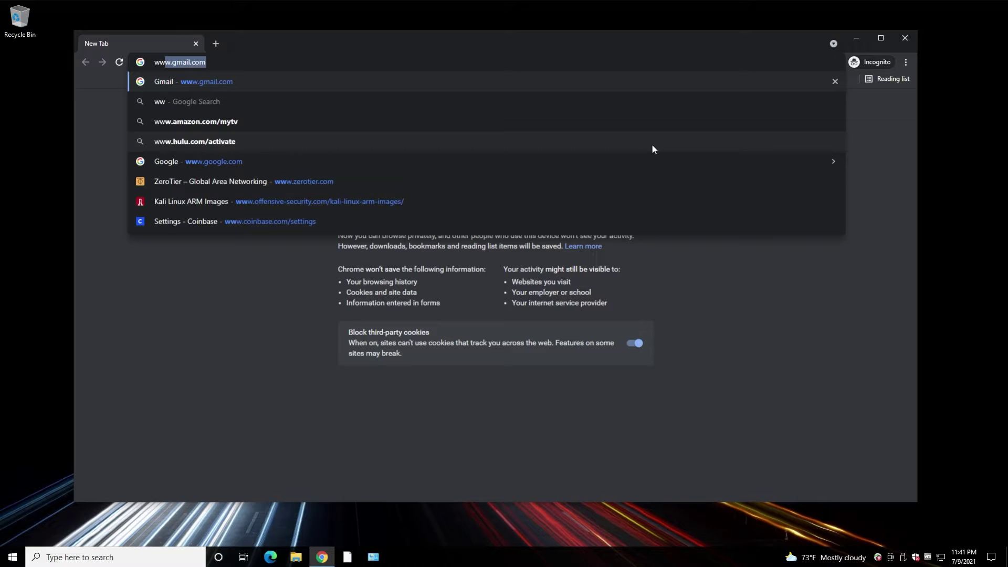
{"action": "type", "text": "zerotier"}
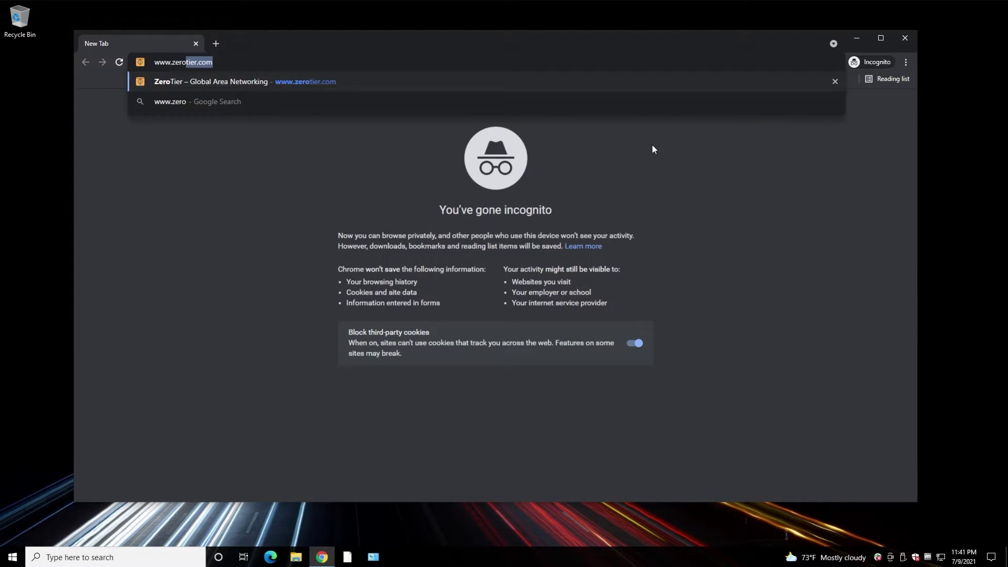
{"action": "key", "text": "Return"}
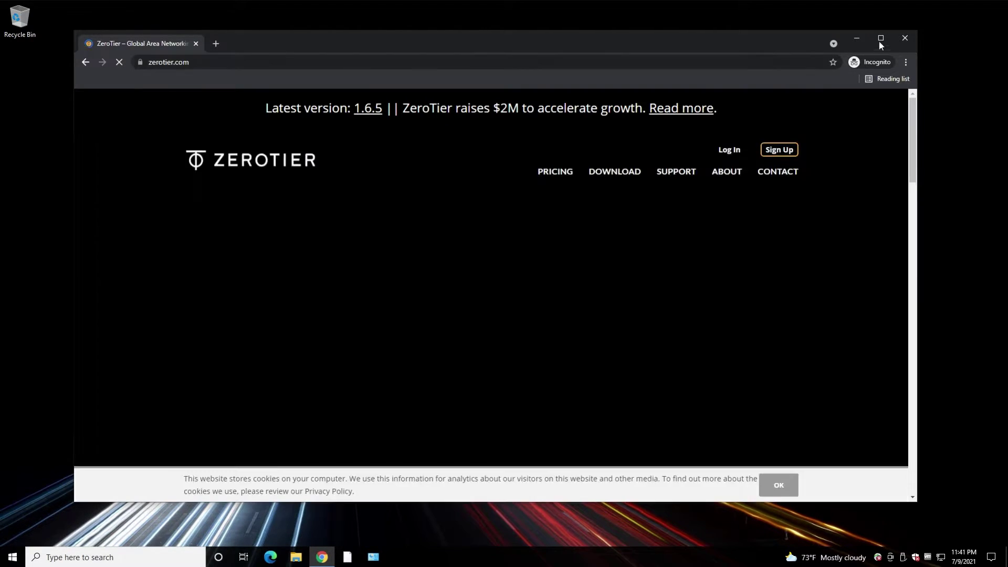
{"action": "left_click", "coordinate": [880, 38]}
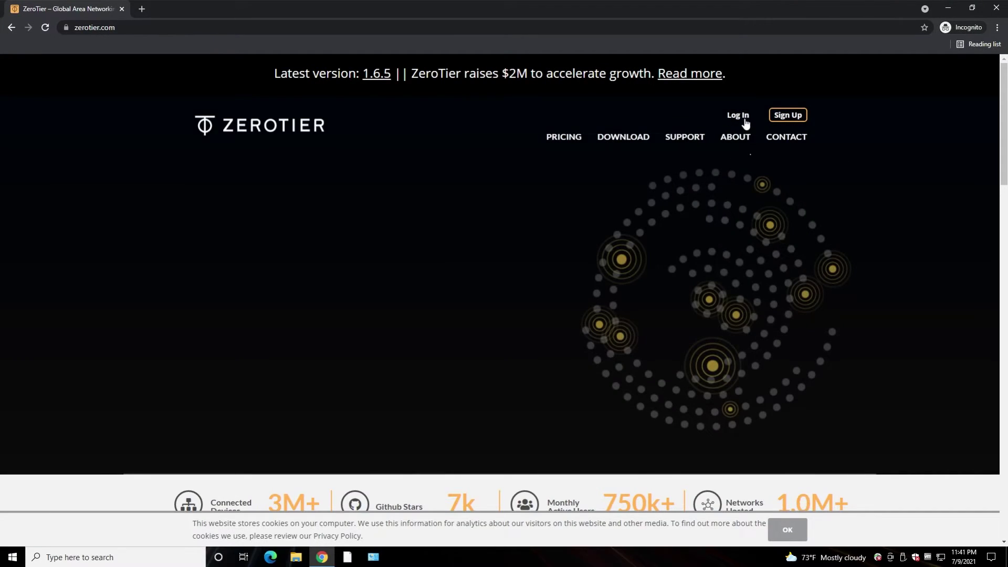
Close the stray sign-up tab and sign in to ZeroTier Central with a Google account
{"action": "middle_click", "coordinate": [793, 117]}
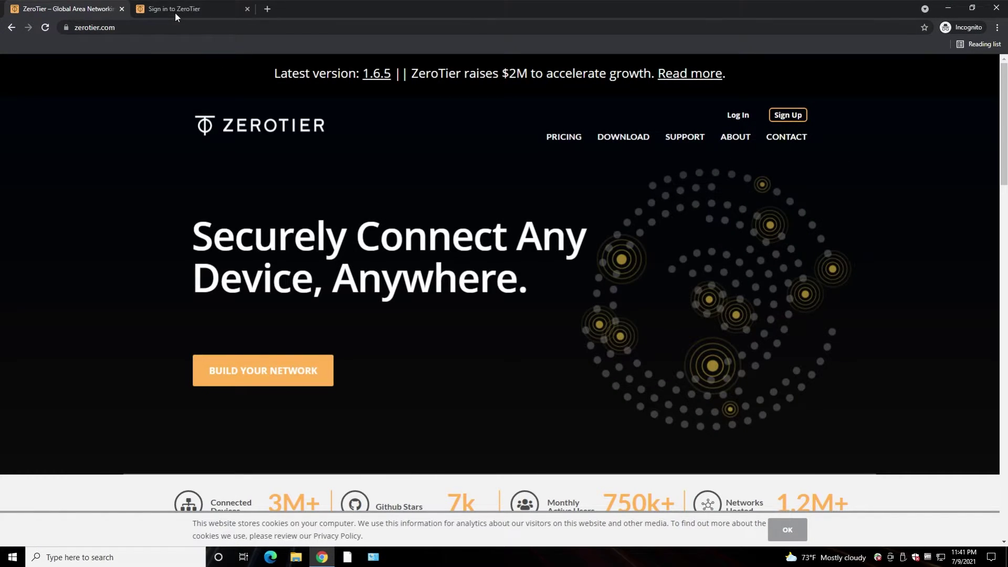
{"action": "left_click", "coordinate": [175, 11]}
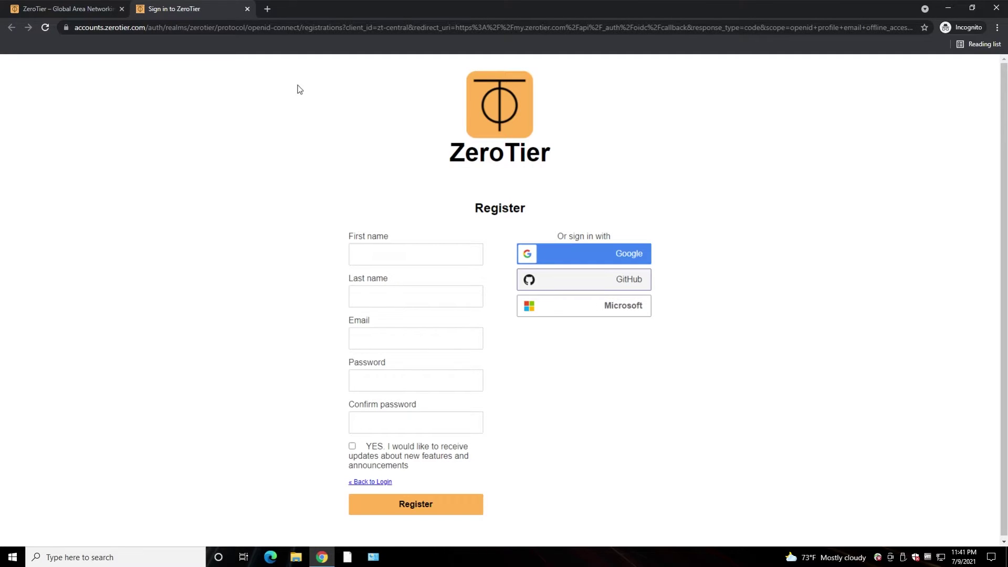
{"action": "left_click", "coordinate": [246, 9]}
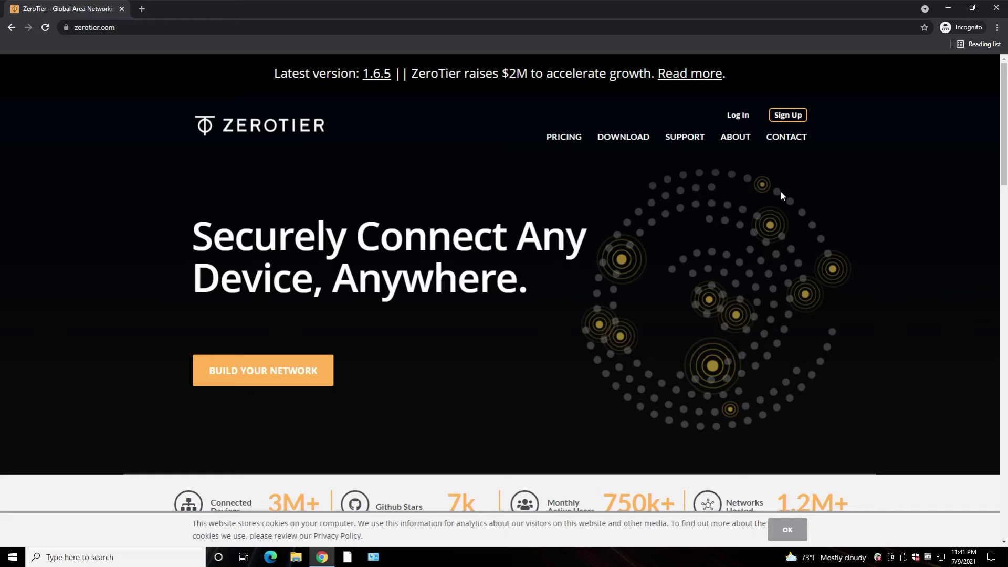
{"action": "left_click", "coordinate": [746, 125]}
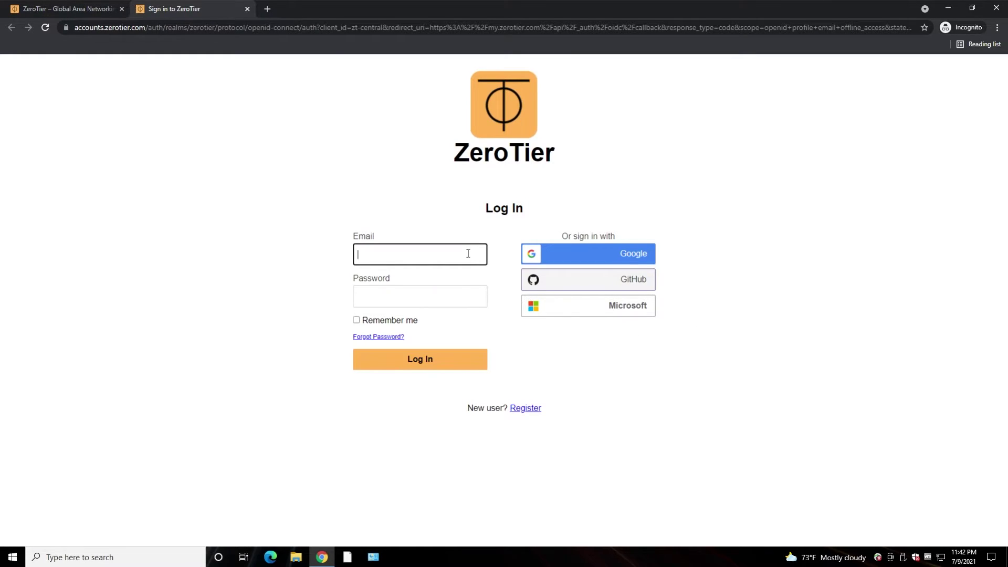
{"action": "left_click", "coordinate": [612, 261]}
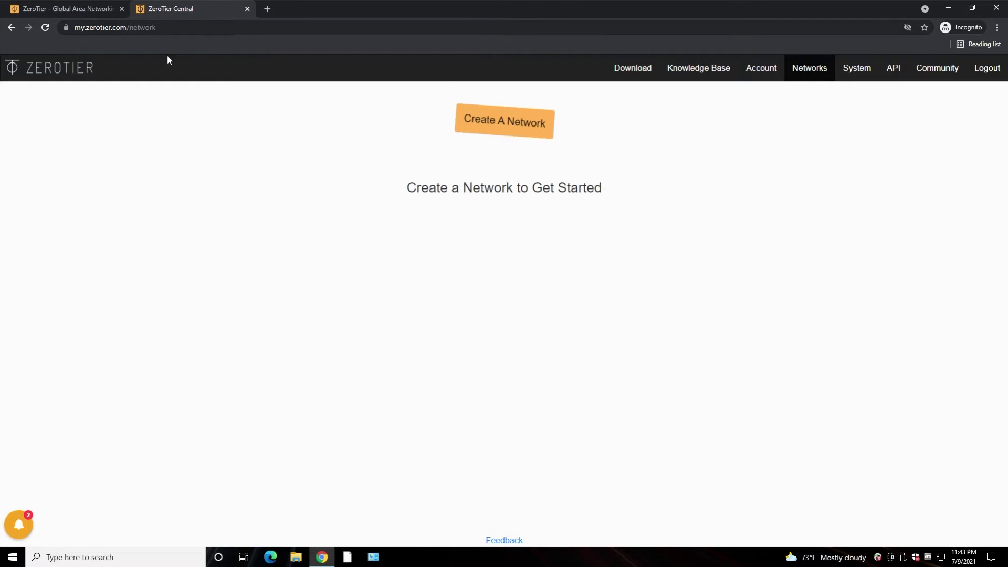
Create network reverent_berners_lee (10.242.0.0/16, private) and scroll through its settings page
{"action": "left_click", "coordinate": [521, 129]}
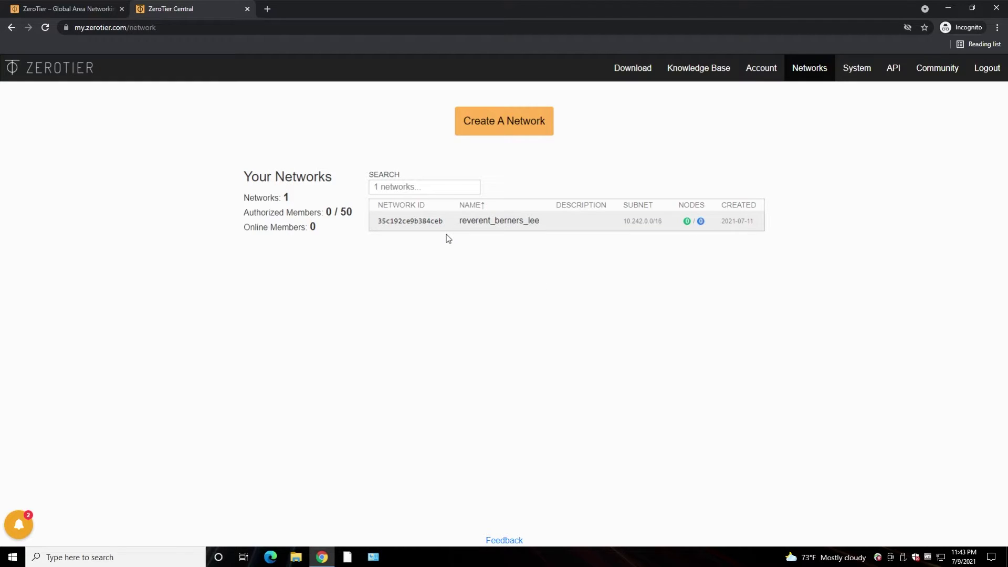
{"action": "left_click", "coordinate": [471, 225]}
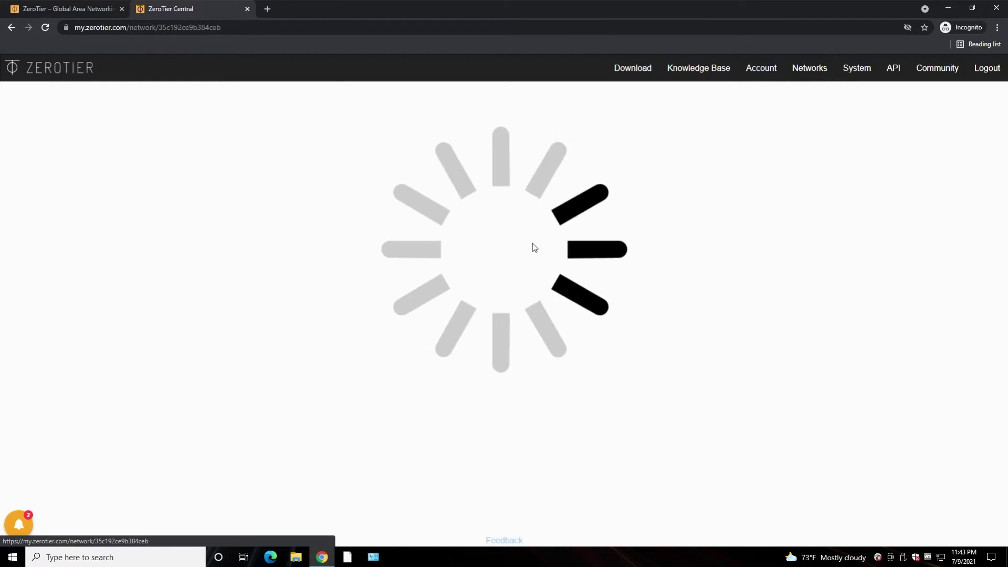
{"action": "scroll", "coordinate": [605, 307], "scroll_direction": "down", "scroll_amount": 2}
{"action": "scroll", "coordinate": [606, 310], "scroll_direction": "down", "scroll_amount": 20}
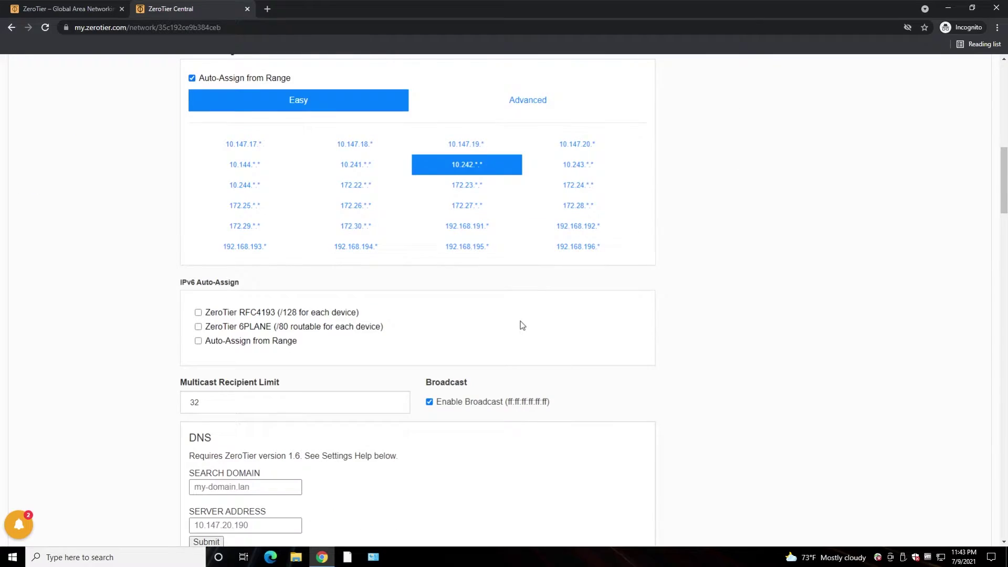
{"action": "scroll", "coordinate": [512, 315], "scroll_direction": "up", "scroll_amount": 20}
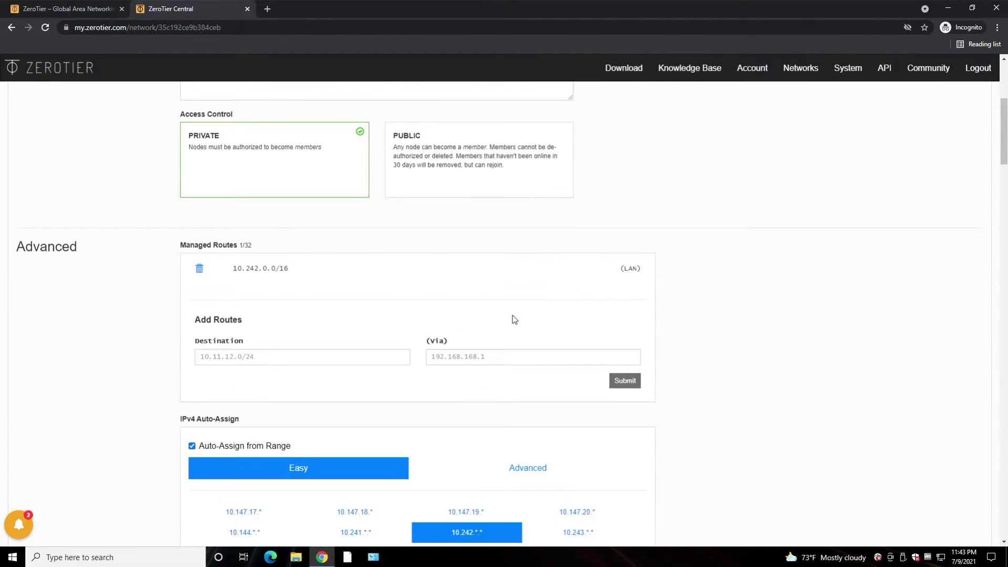
Download and run the ZeroTier One Windows installer until complete, then close the download tab
{"action": "left_click", "coordinate": [622, 74]}
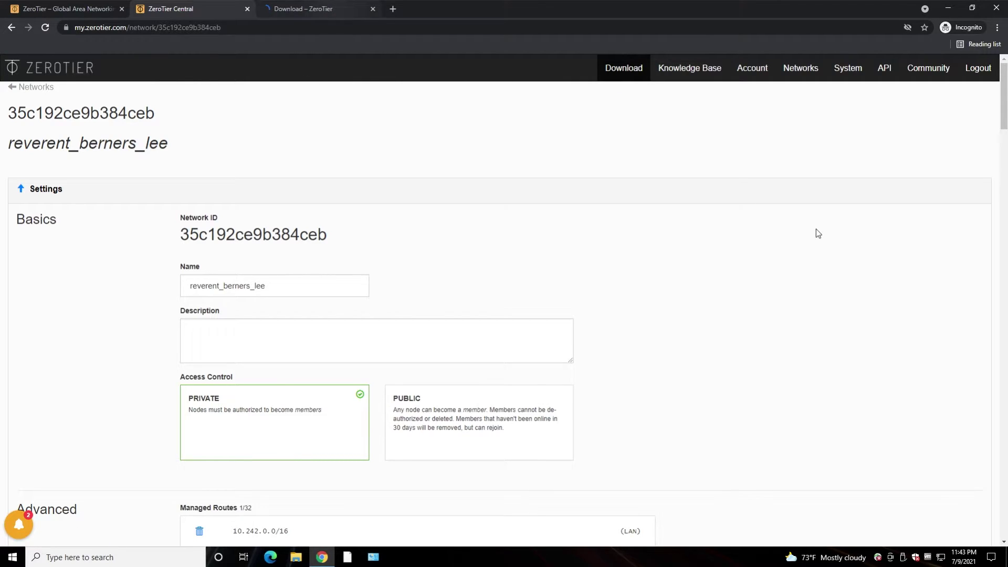
{"action": "key", "text": "ctrl+Tab"}
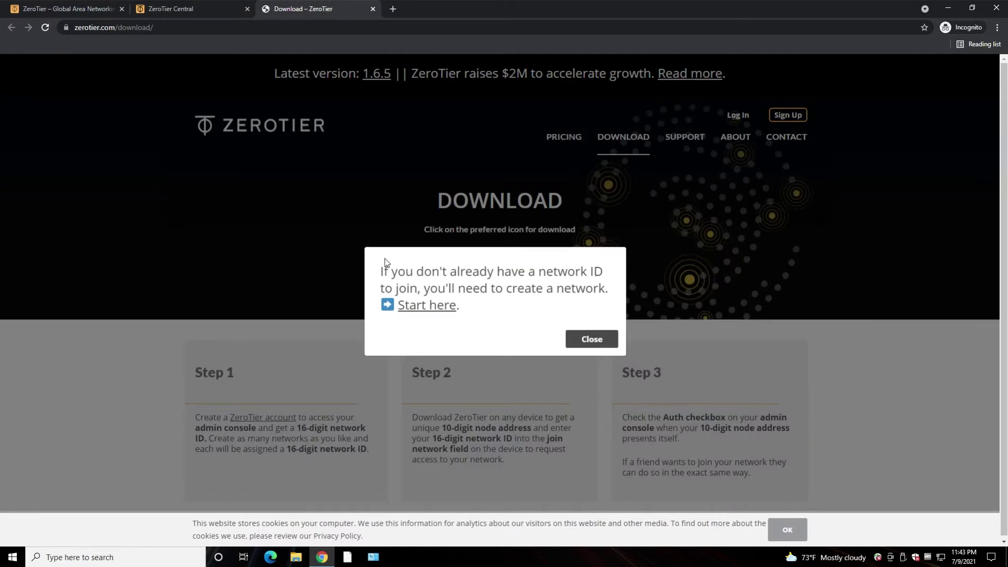
{"action": "double_click", "coordinate": [386, 272]}
{"action": "left_click", "coordinate": [435, 295]}
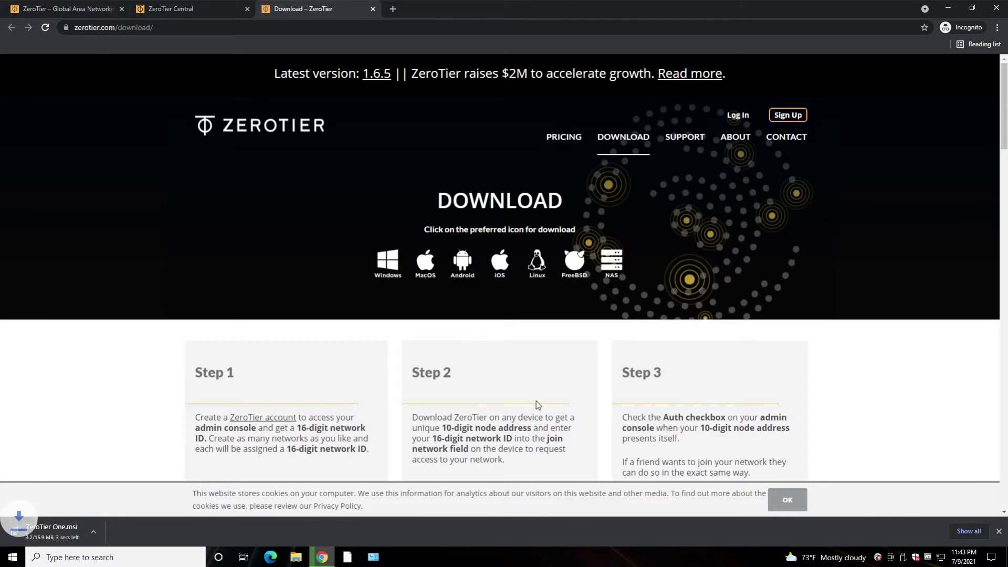
{"action": "left_click", "coordinate": [52, 531]}
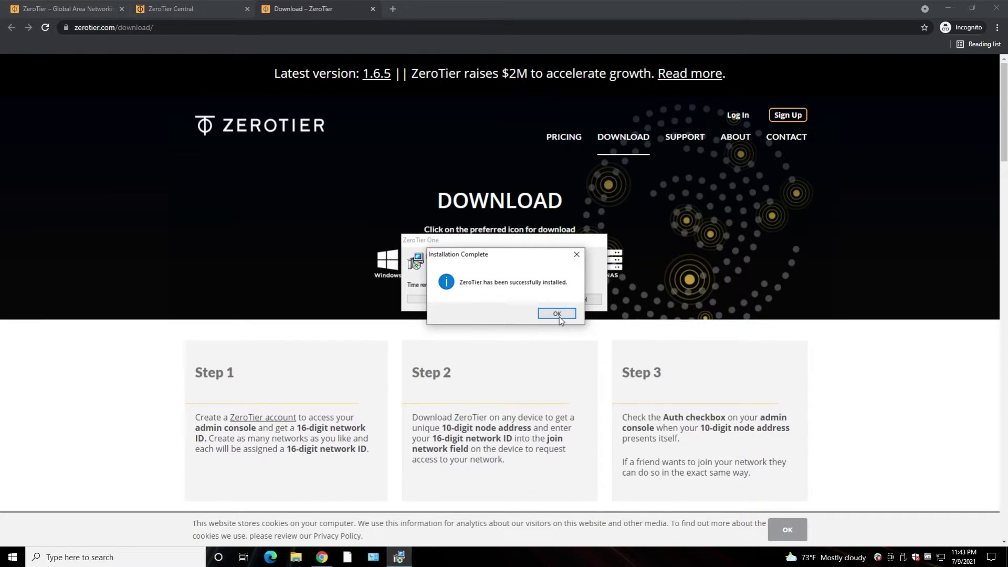
{"action": "left_click", "coordinate": [558, 316]}
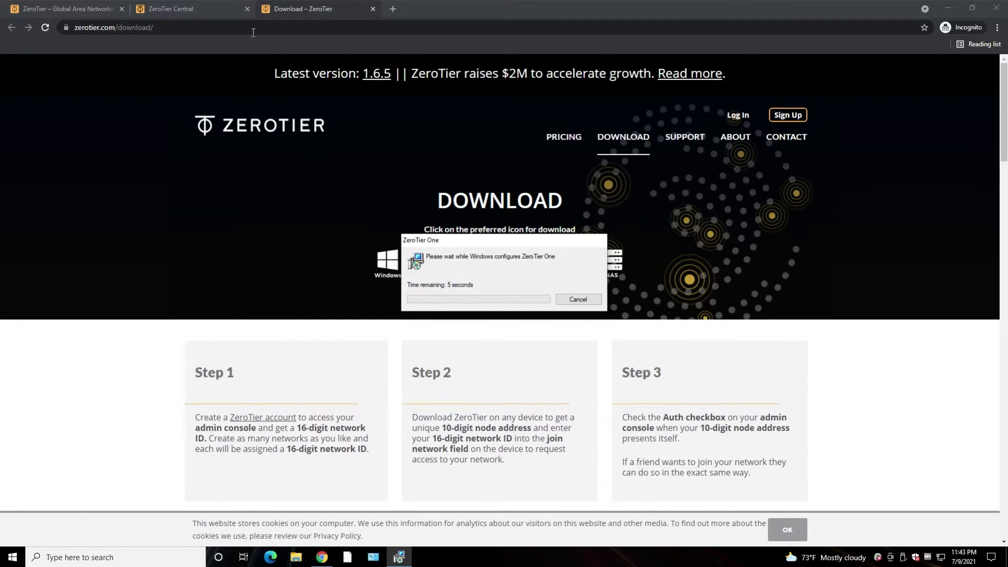
{"action": "middle_click", "coordinate": [282, 10]}
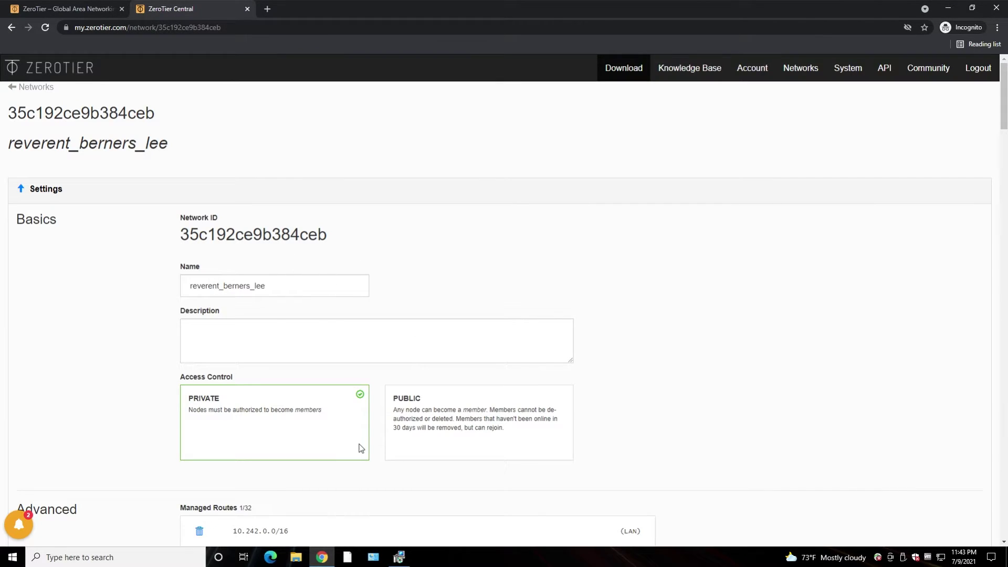
{"action": "left_click", "coordinate": [12, 559]}
{"action": "type", "text": "z"}
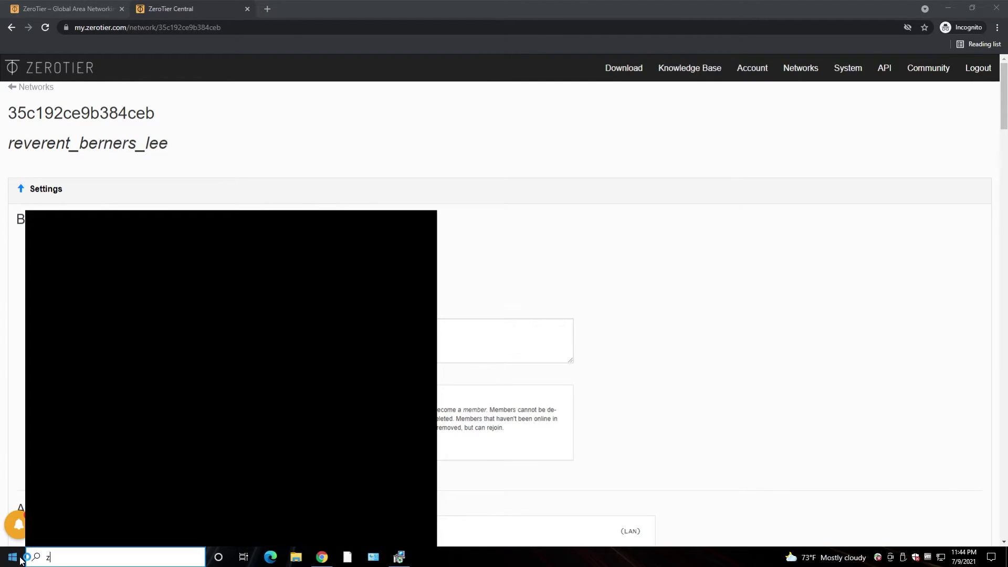
{"action": "type", "text": "ero"}
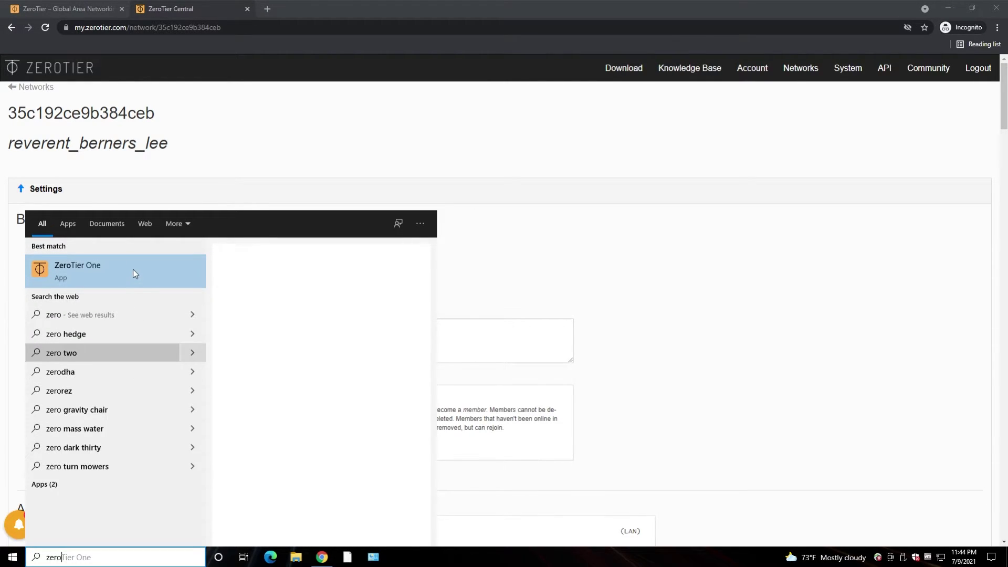
{"action": "key", "text": "Return"}
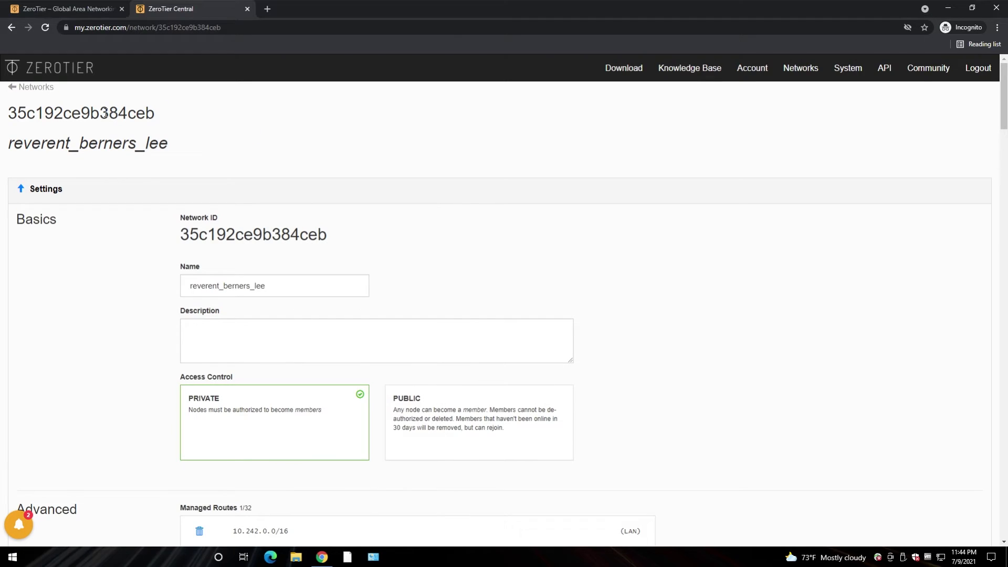
{"action": "left_click", "coordinate": [35, 89]}
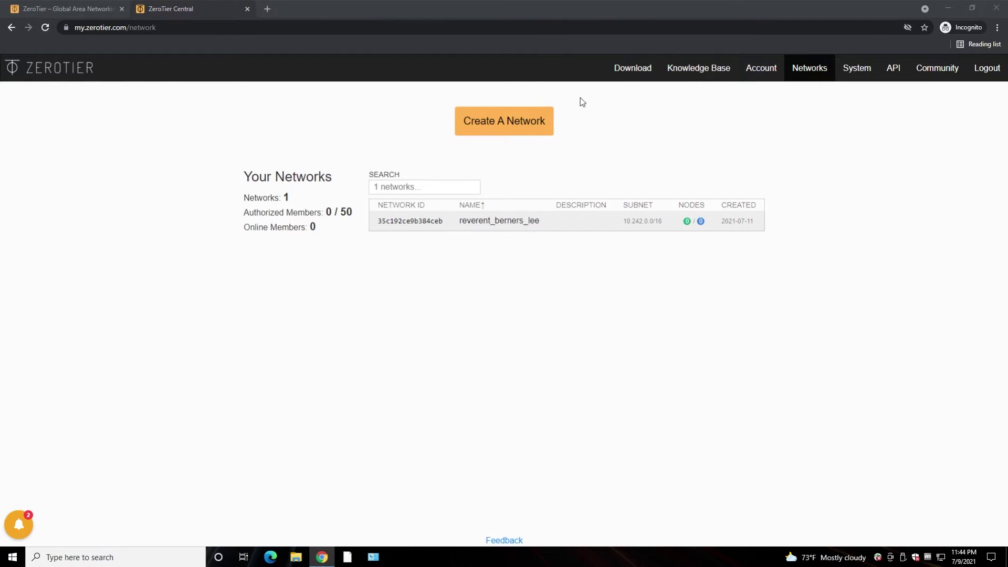
{"action": "mouse_move", "coordinate": [407, 225]}
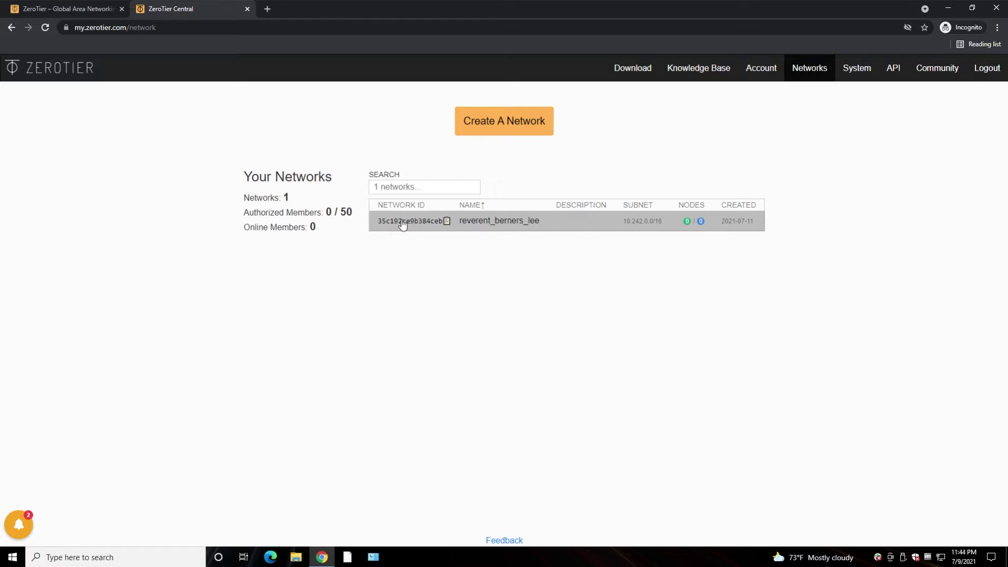
{"action": "left_click", "coordinate": [446, 223]}
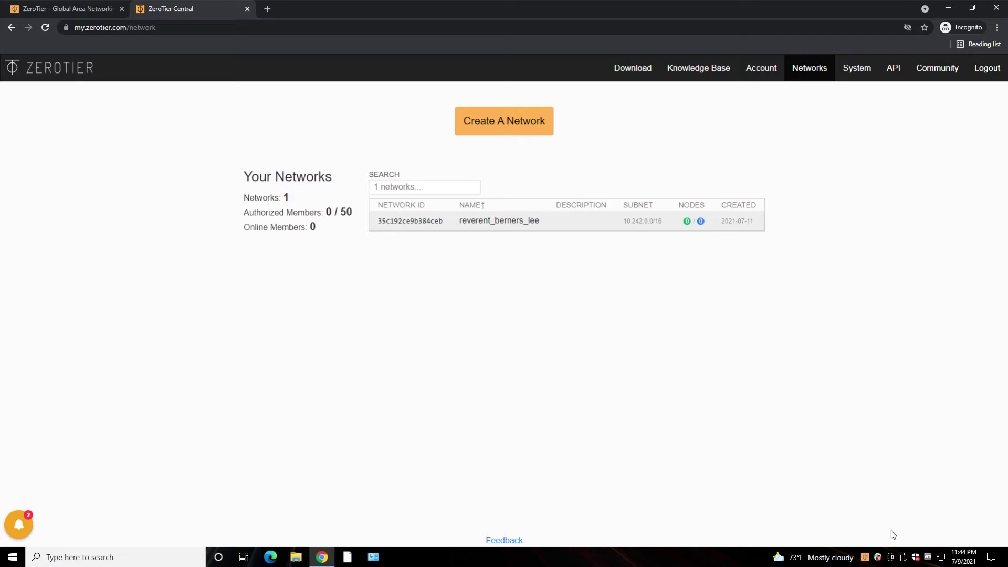
{"action": "left_click", "coordinate": [865, 557]}
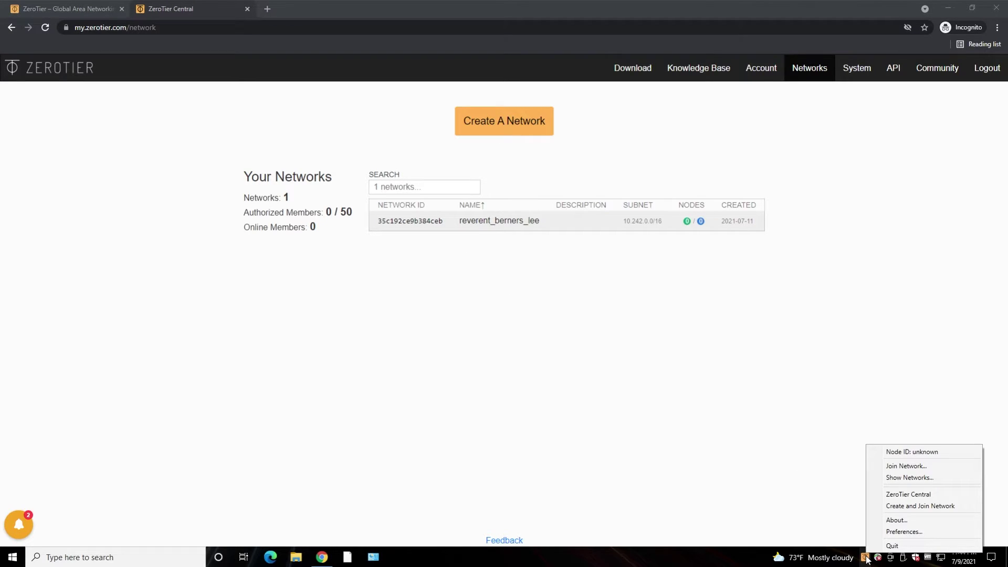
Join network 35c192ce9b384ceb in ZeroTier One and allow the PC to be discoverable
{"action": "left_click", "coordinate": [906, 465]}
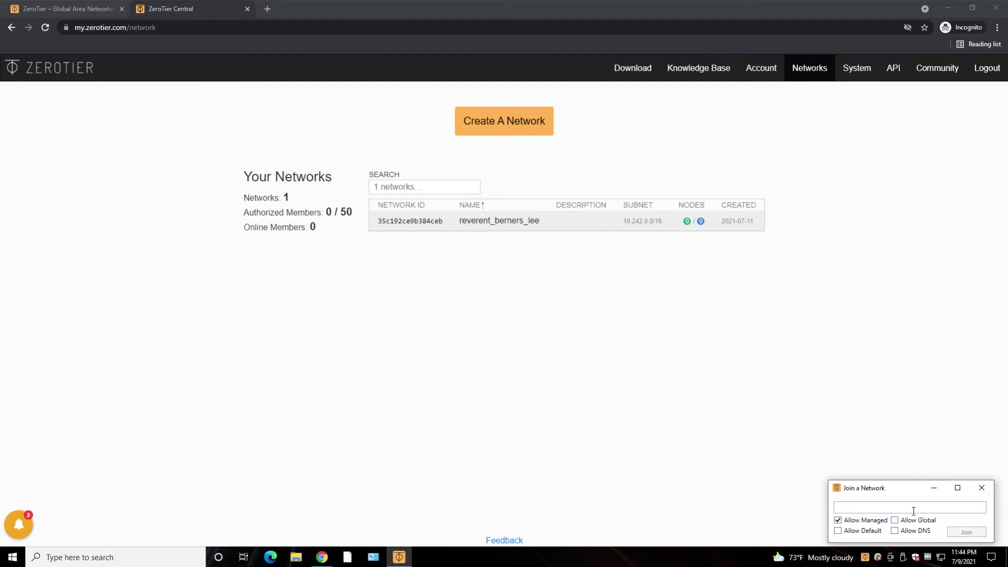
{"action": "key", "text": "ctrl+v"}
{"action": "left_click", "coordinate": [966, 531]}
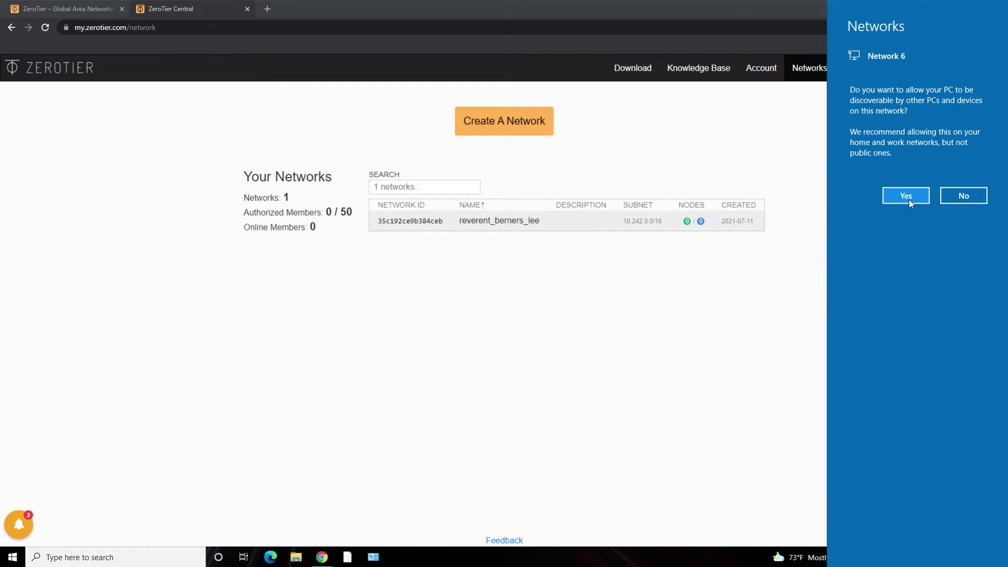
{"action": "left_click", "coordinate": [907, 198]}
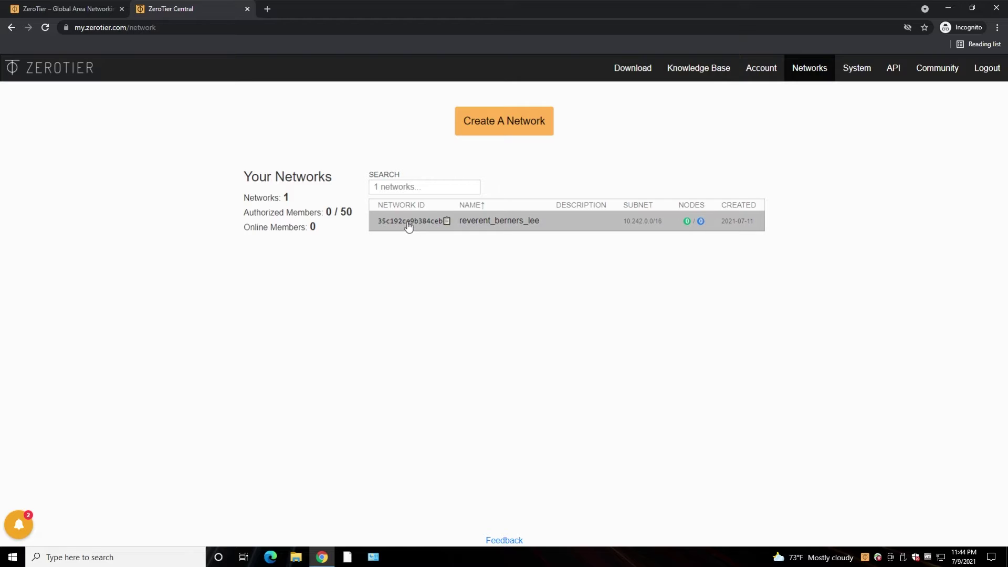
Authorize member a3833ee126 on reverent_berners_lee so it gets managed IP 10.242.106.231
{"action": "left_click", "coordinate": [409, 225]}
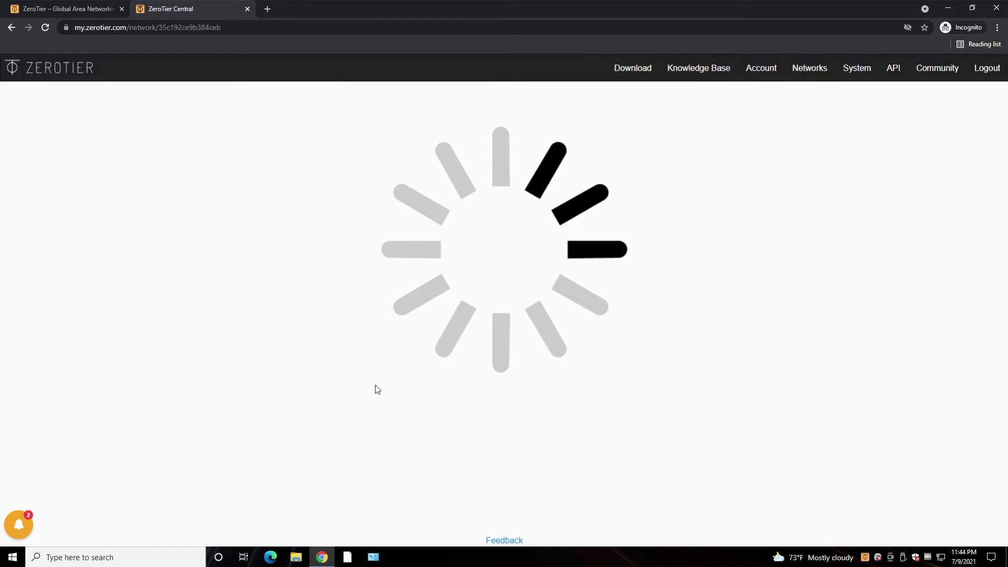
{"action": "scroll", "coordinate": [771, 348], "scroll_direction": "down", "scroll_amount": 20}
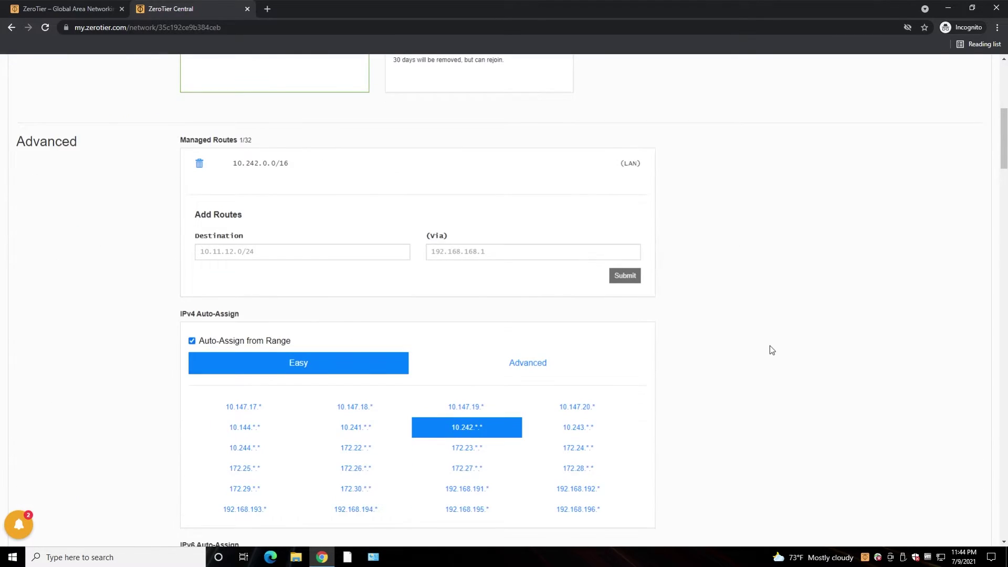
{"action": "scroll", "coordinate": [768, 350], "scroll_direction": "down", "scroll_amount": 5}
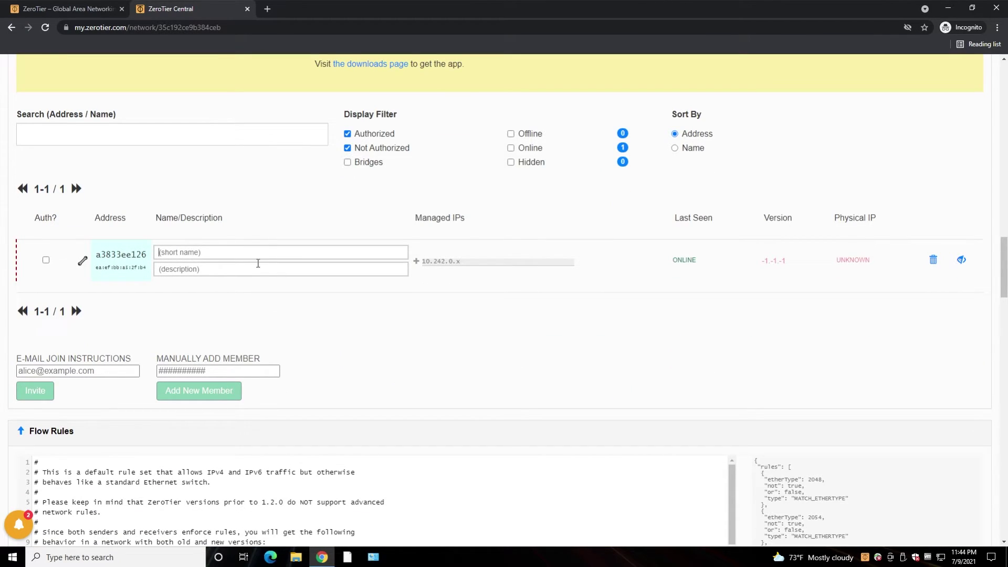
{"action": "left_click", "coordinate": [46, 260]}
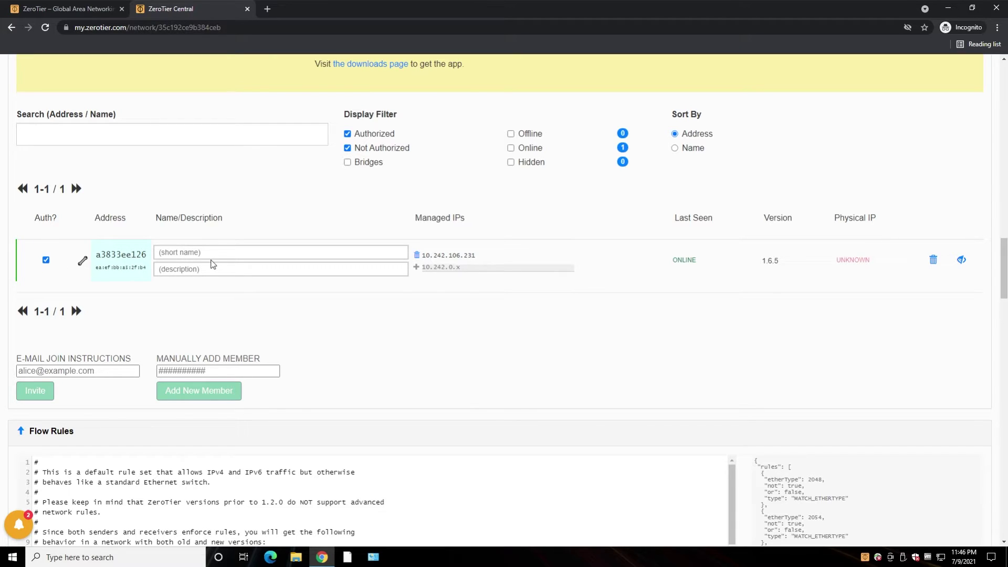
Copy this PC's managed IP 10.242.106.231 from ZeroTier One's Show Networks window
{"action": "right_click", "coordinate": [864, 557]}
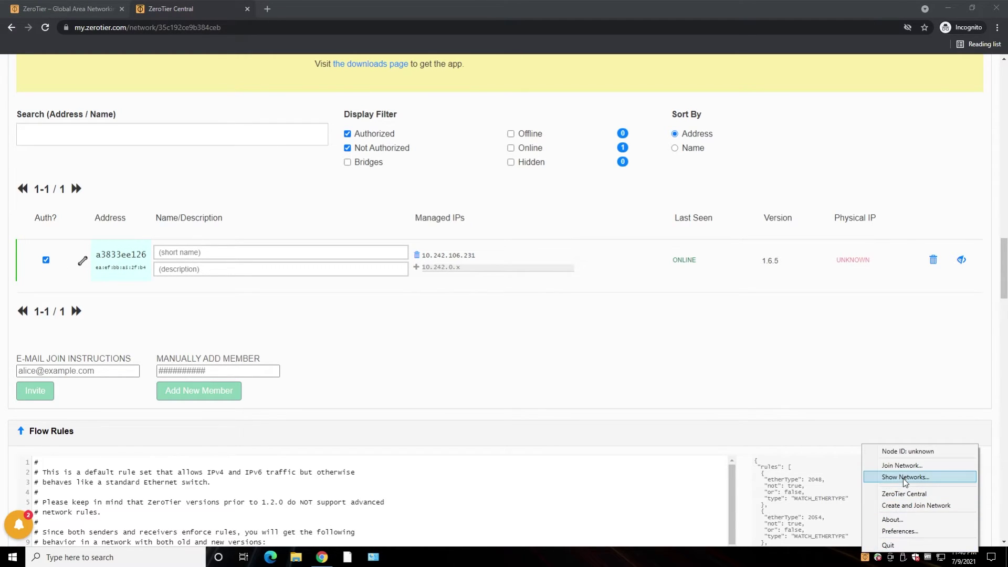
{"action": "left_click", "coordinate": [905, 478]}
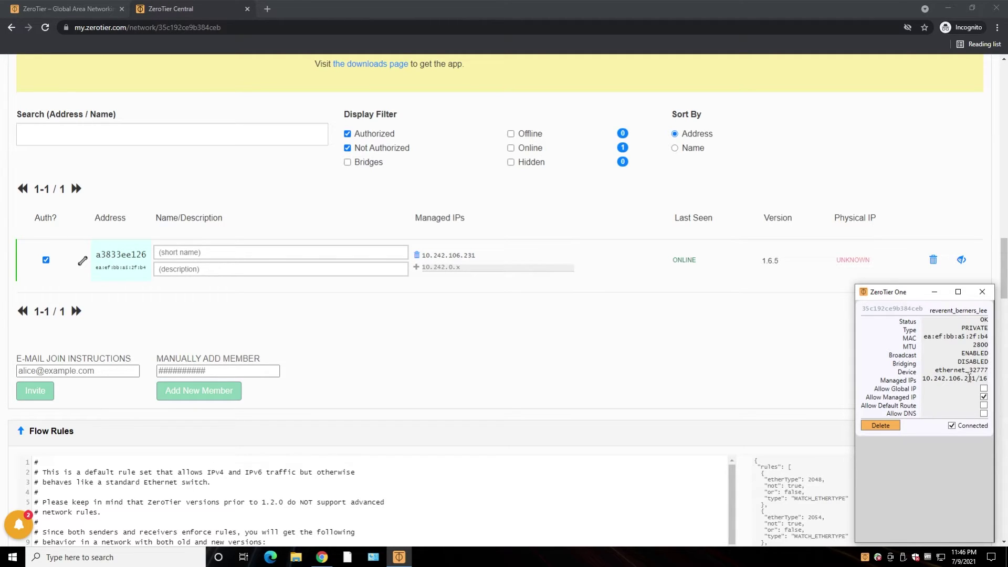
{"action": "left_click_drag", "start_coordinate": [974, 378], "coordinate": [932, 379]}
{"action": "right_click", "coordinate": [947, 379]}
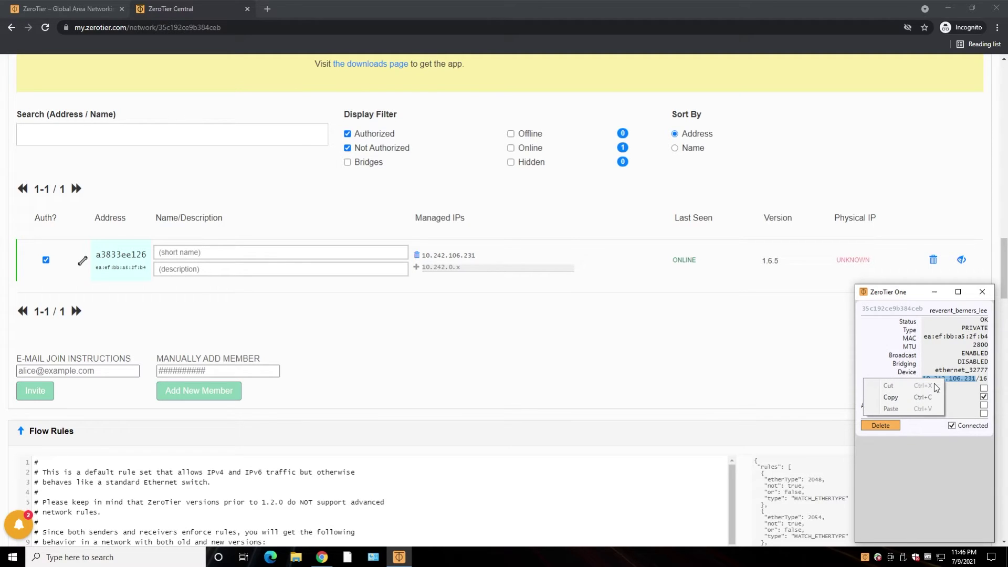
{"action": "left_click", "coordinate": [887, 397]}
Find that IP in the ZeroTier Central member list and name the member Office_PC
{"action": "left_click", "coordinate": [584, 362]}
{"action": "key", "text": "ctrl+f"}
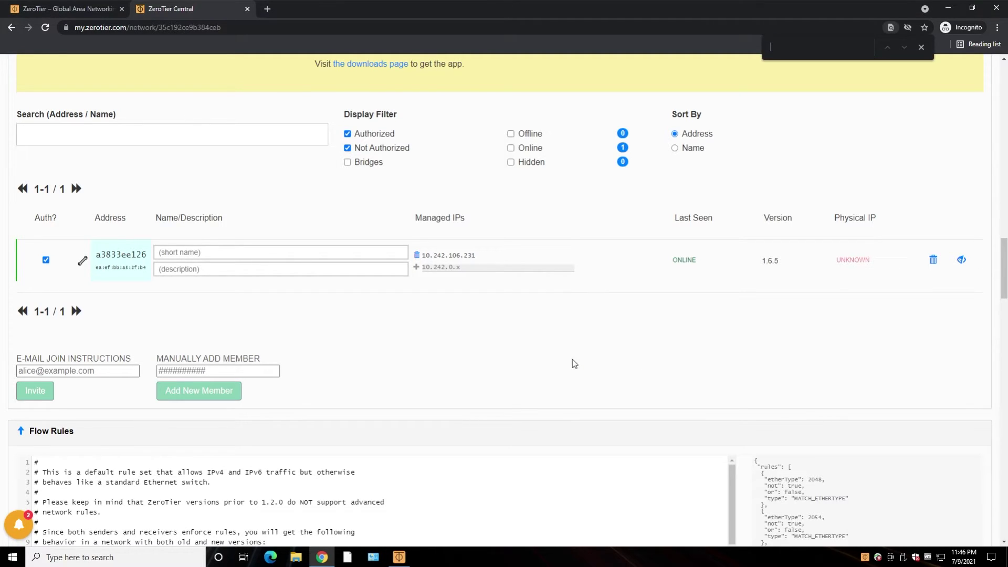
{"action": "key", "text": "ctrl+v"}
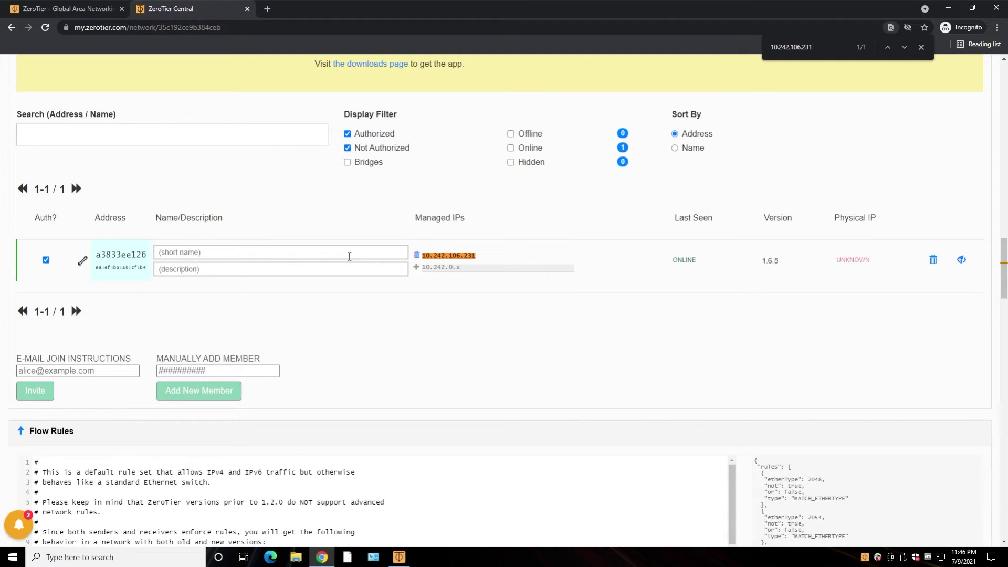
{"action": "type", "text": "c"}
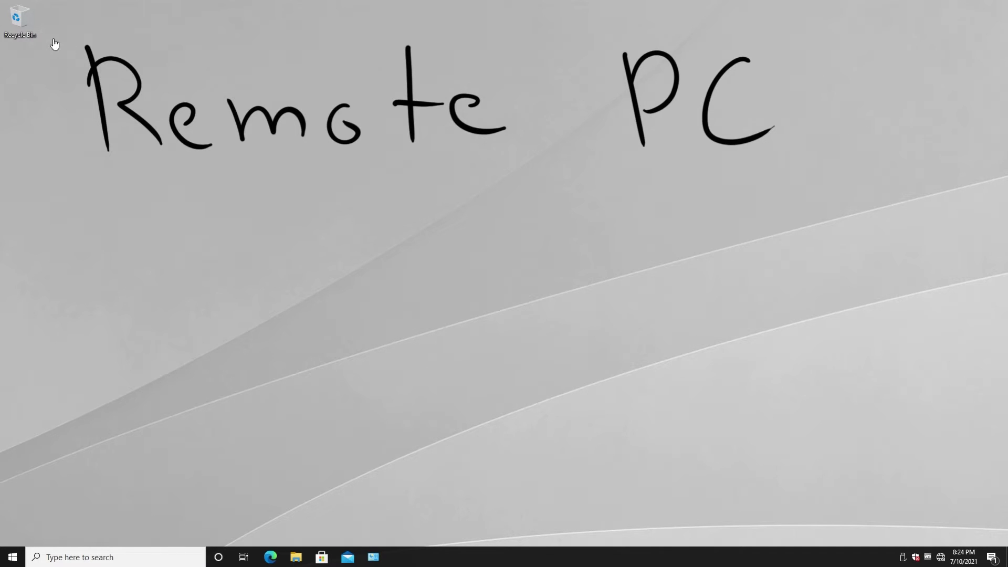
Start the ZeroTier One installer from Downloads, close File Explorer, and return to Chrome
{"action": "left_click", "coordinate": [271, 556]}
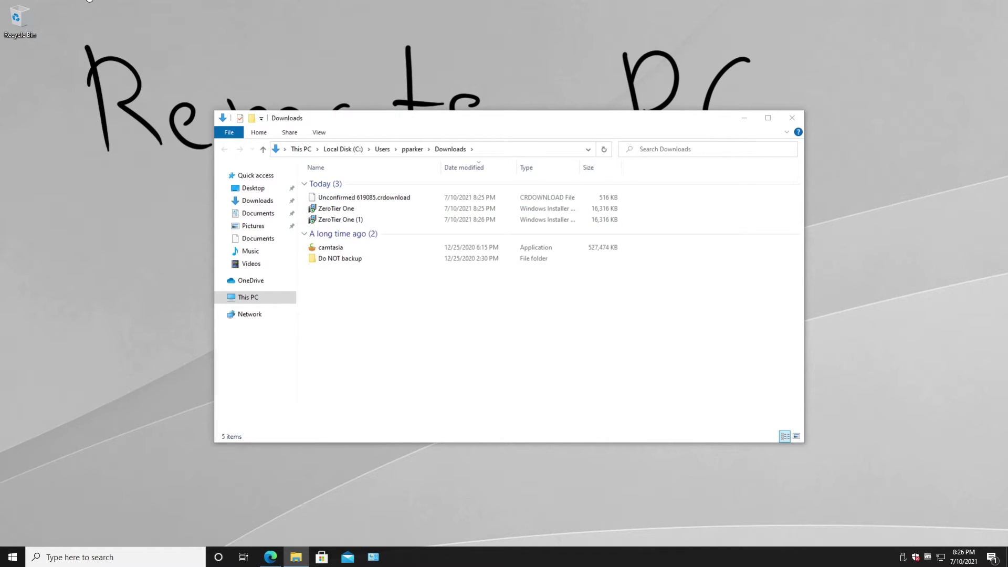
{"action": "left_click", "coordinate": [793, 119]}
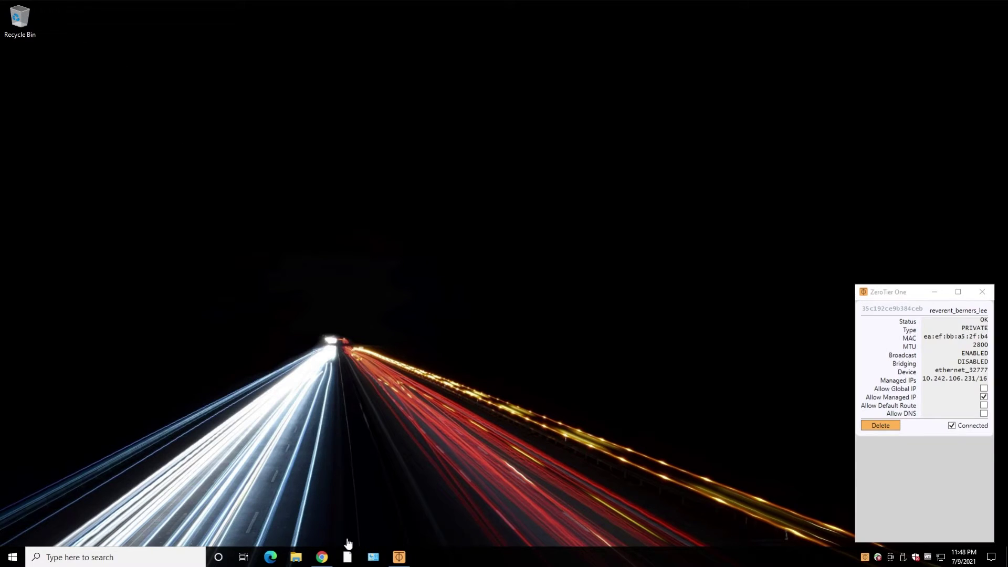
{"action": "left_click", "coordinate": [322, 557]}
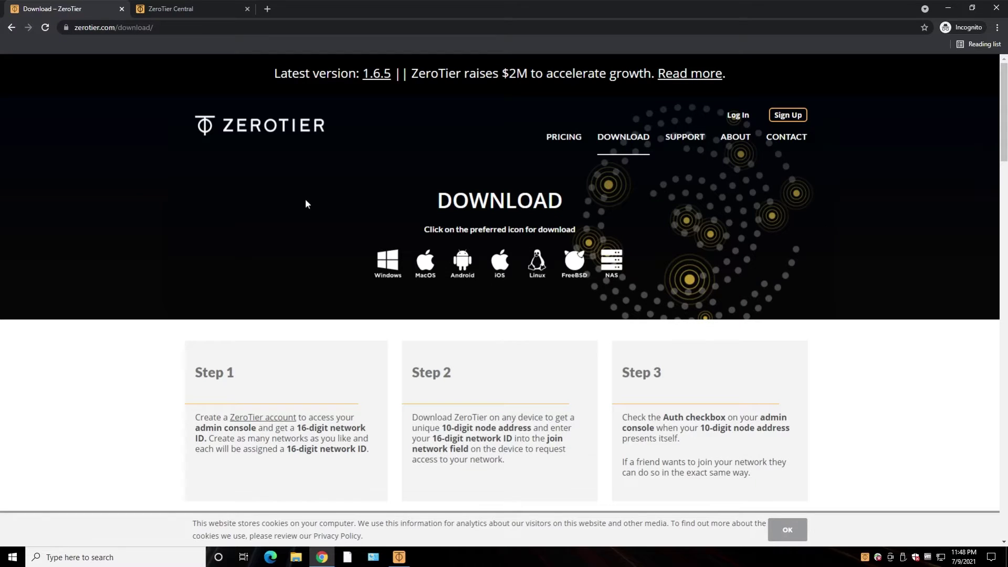
Copy network ID 35c192ce9b384ceb from the Basics section of the reverent_berners_lee page
{"action": "left_click", "coordinate": [200, 7]}
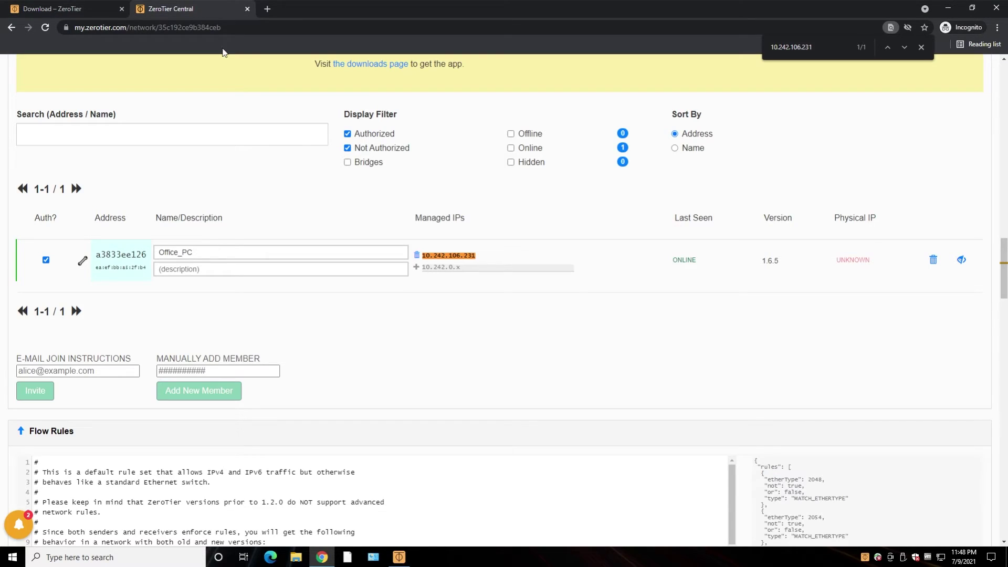
{"action": "scroll", "coordinate": [258, 236], "scroll_direction": "up", "scroll_amount": 8}
{"action": "scroll", "coordinate": [249, 241], "scroll_direction": "up", "scroll_amount": 15}
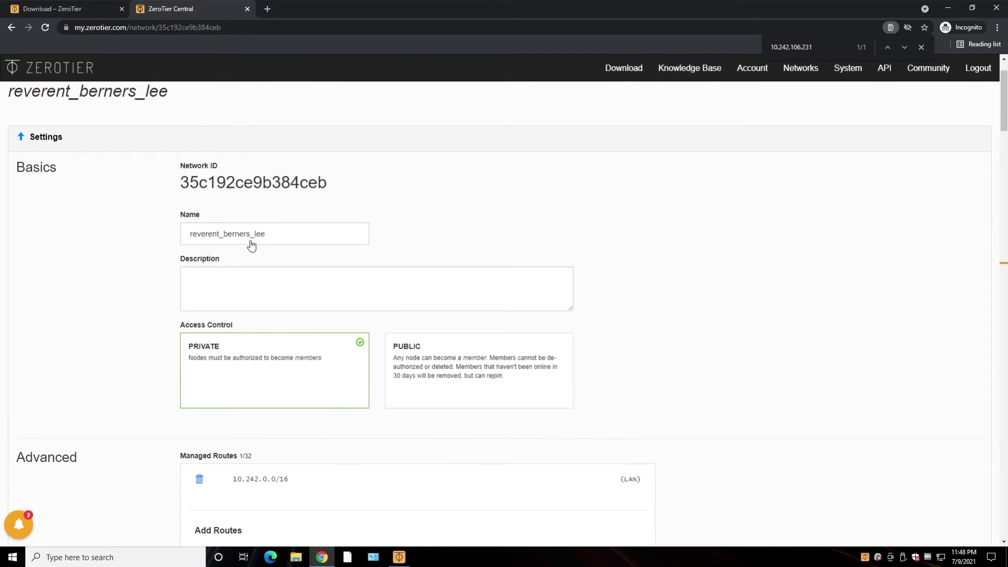
{"action": "double_click", "coordinate": [94, 120]}
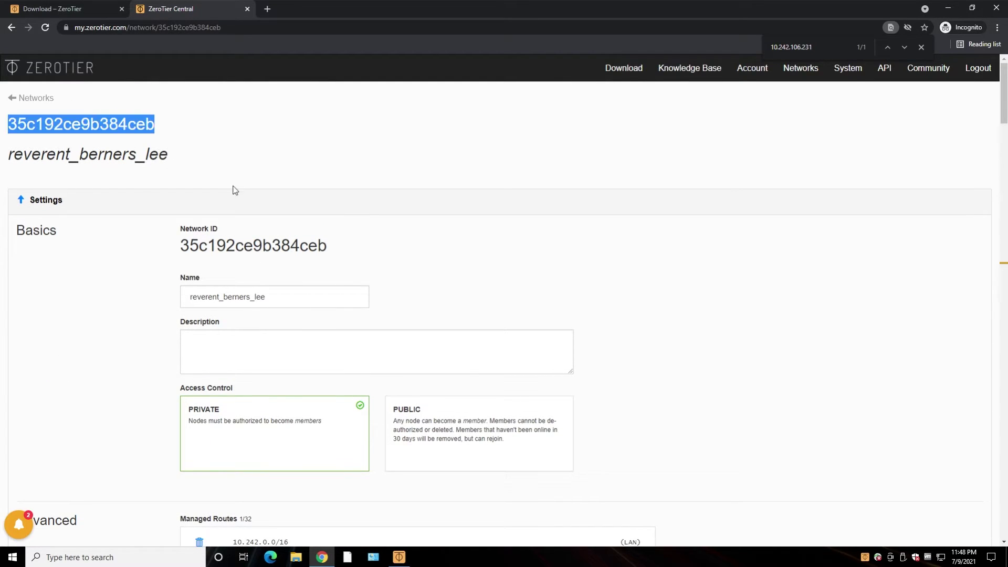
{"action": "double_click", "coordinate": [282, 255]}
{"action": "right_click", "coordinate": [286, 247]}
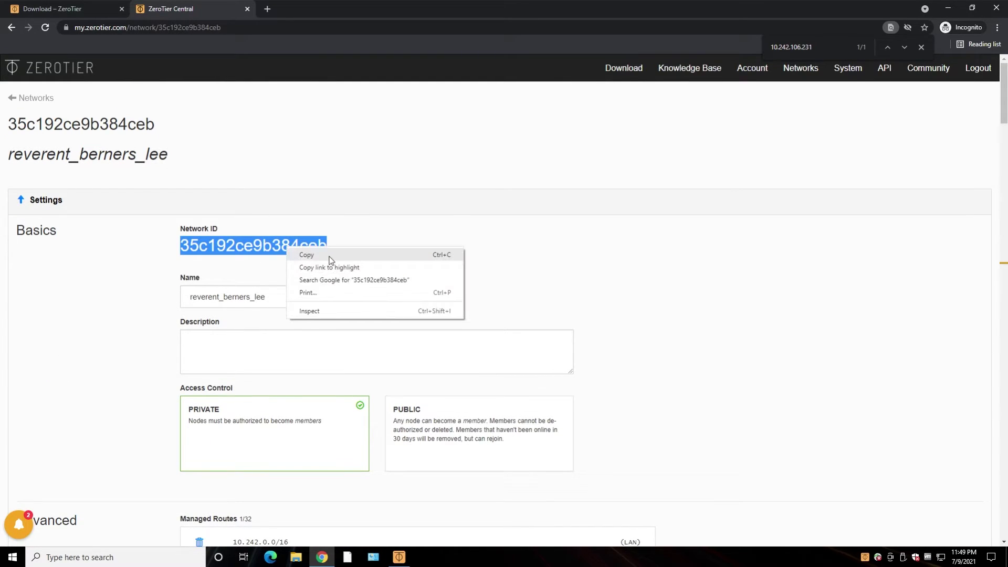
{"action": "left_click", "coordinate": [302, 254]}
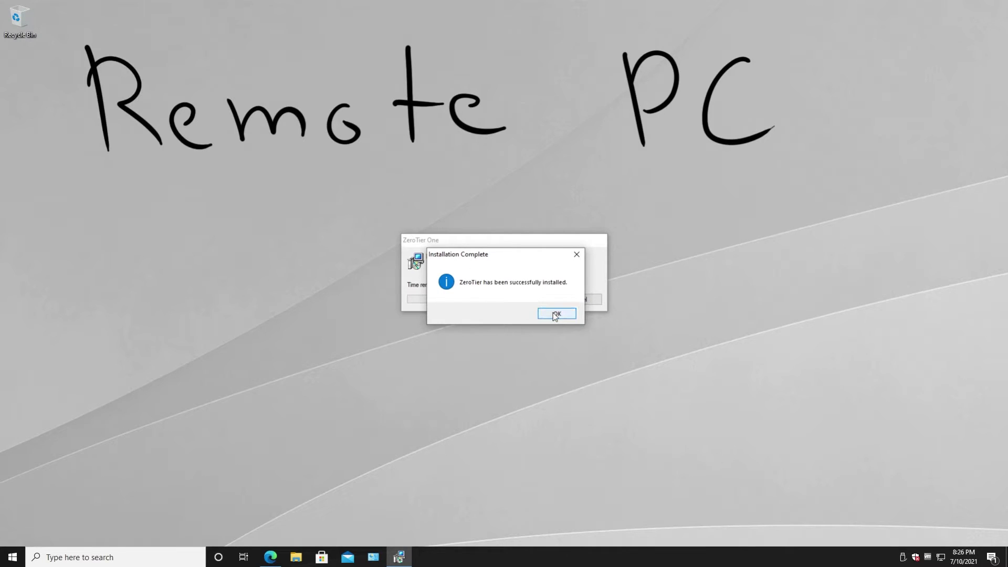
Acknowledge the finished install and launch ZeroTier One on the remote PC from Start
{"action": "left_click", "coordinate": [551, 314]}
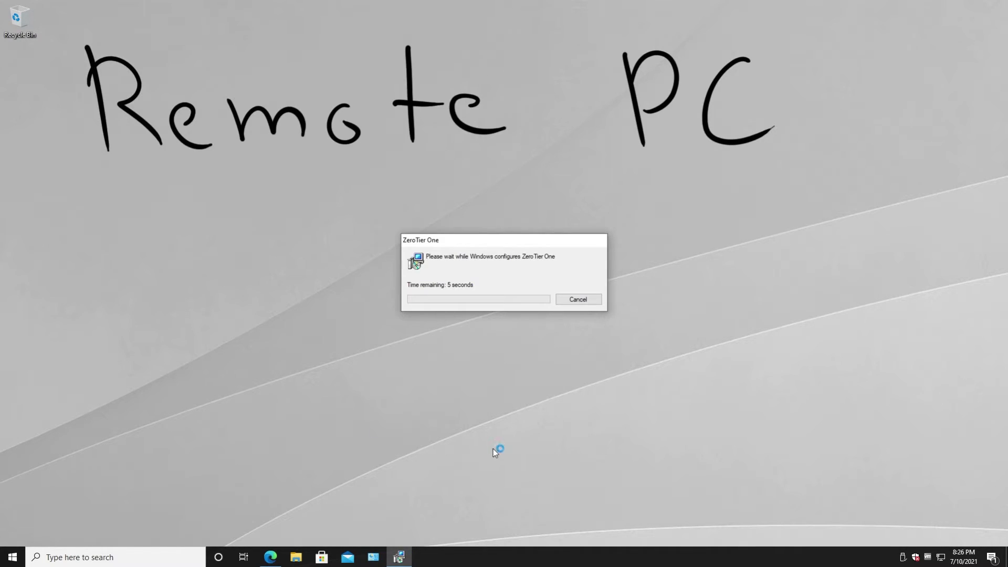
{"action": "left_click", "coordinate": [13, 558]}
{"action": "type", "text": "zero"}
{"action": "key", "text": "super"}
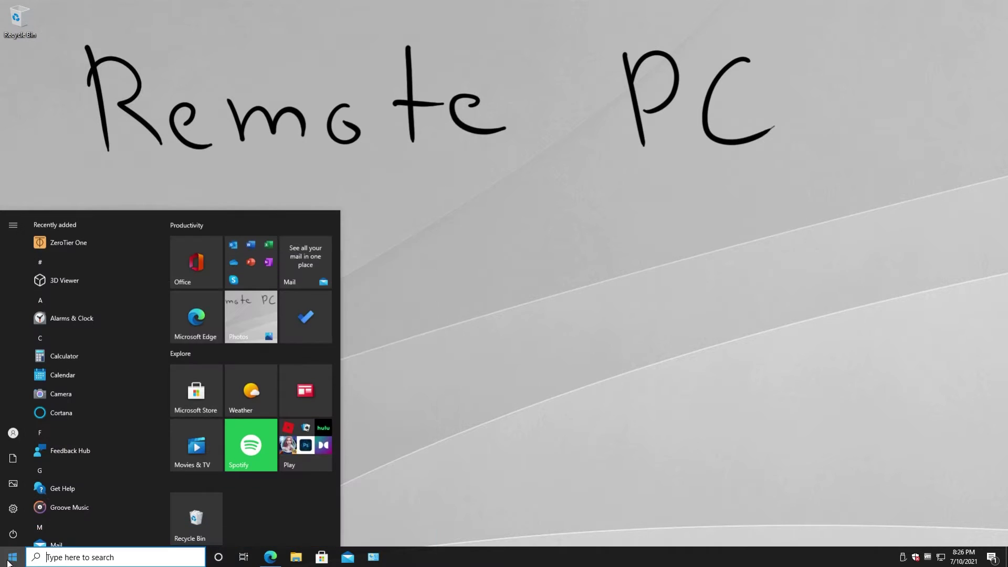
{"action": "scroll", "coordinate": [77, 454], "scroll_direction": "down", "scroll_amount": 5}
{"action": "scroll", "coordinate": [76, 452], "scroll_direction": "up", "scroll_amount": 10}
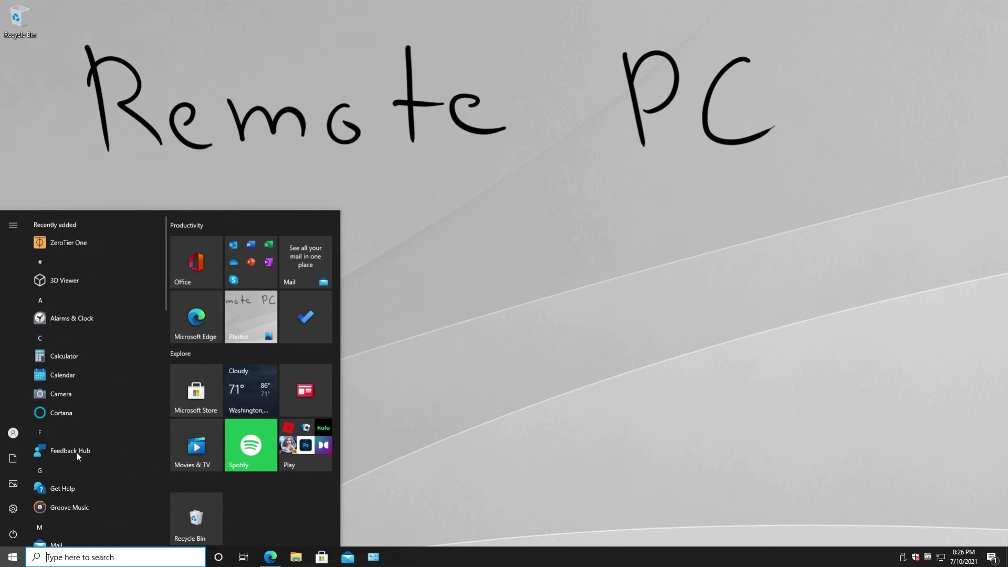
{"action": "left_click", "coordinate": [96, 242]}
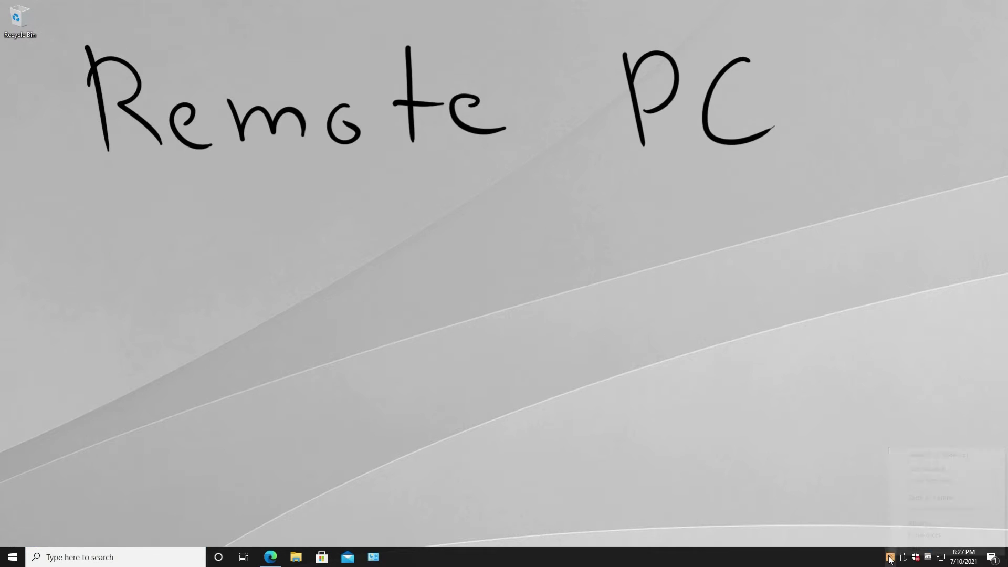
Join network 35c192ce9b384ceb by pasting the copied ID into ZeroTier One
{"action": "left_click", "coordinate": [937, 470]}
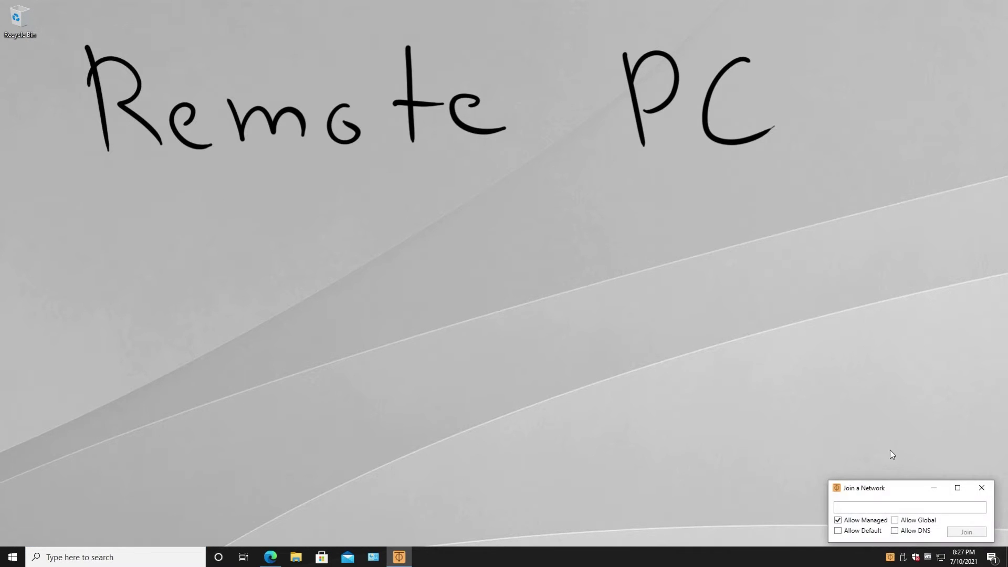
{"action": "left_click", "coordinate": [892, 506]}
{"action": "key", "text": "ctrl+v"}
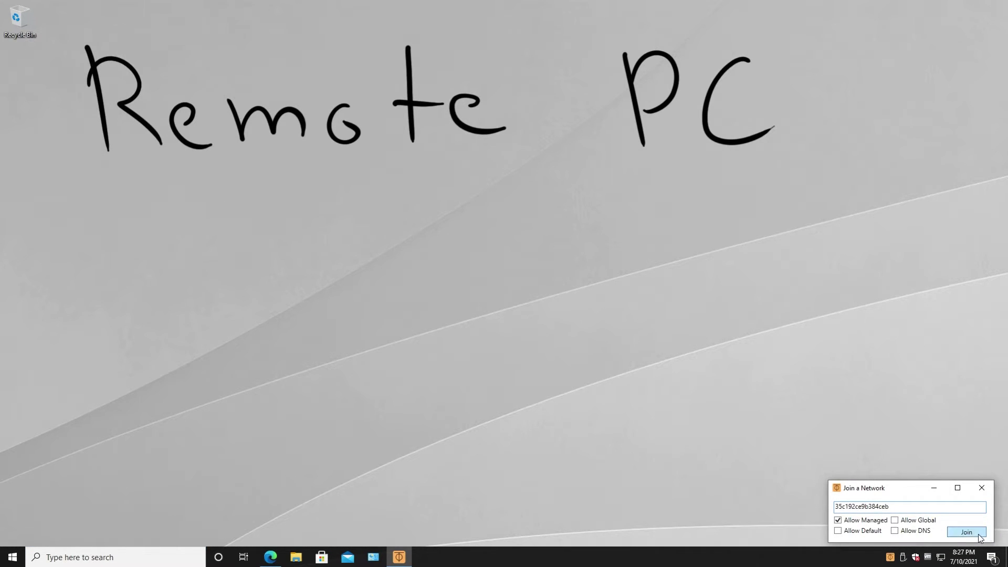
{"action": "left_click", "coordinate": [976, 533]}
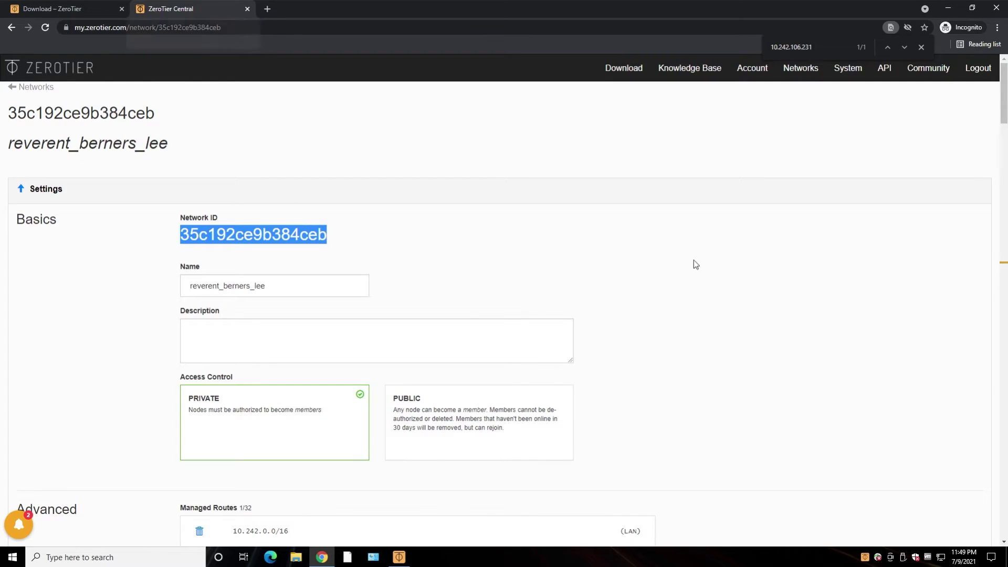
Reload the network page and authorize the new member d78b641cc1
{"action": "key", "text": "F5"}
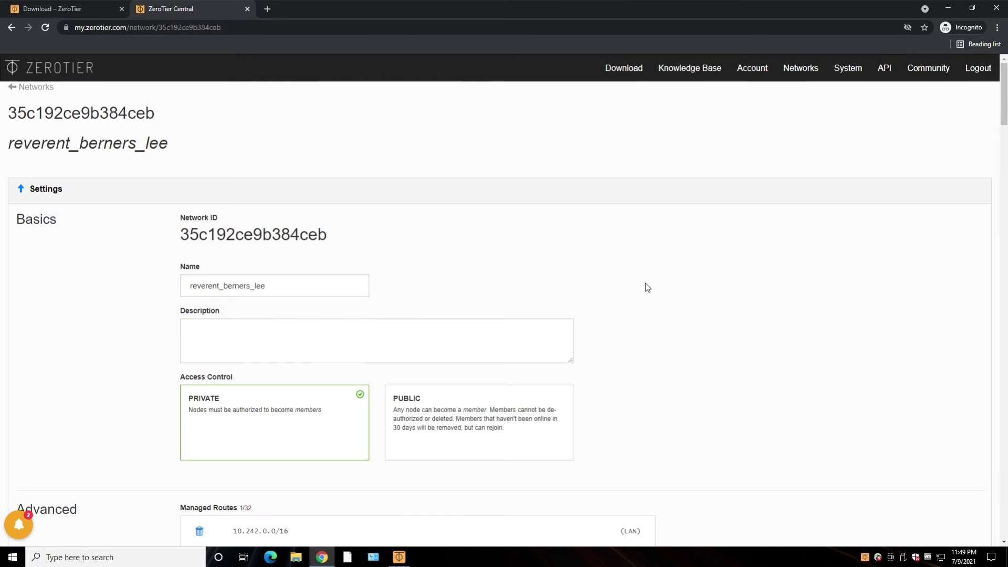
{"action": "scroll", "coordinate": [642, 279], "scroll_direction": "down", "scroll_amount": 18}
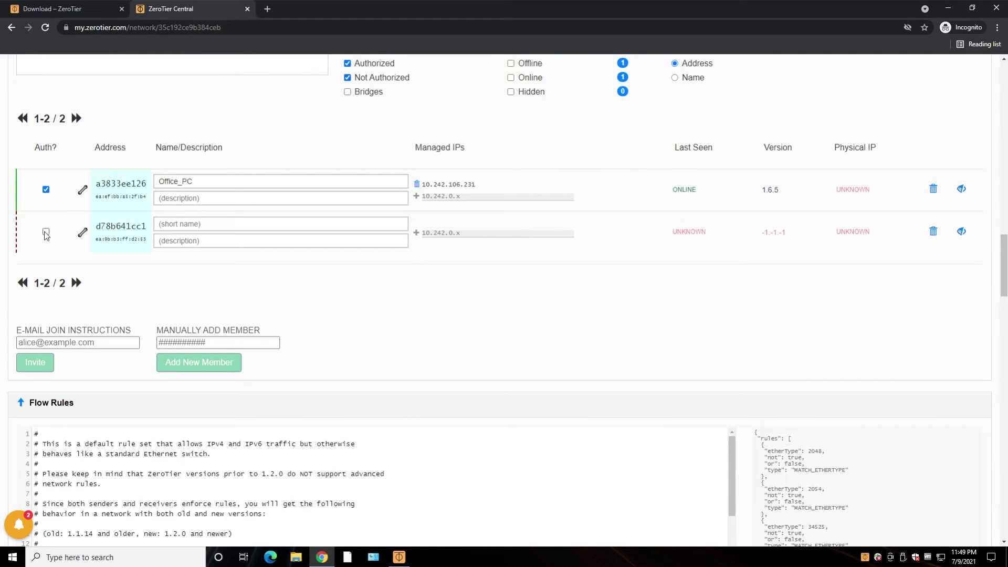
{"action": "left_click", "coordinate": [46, 233]}
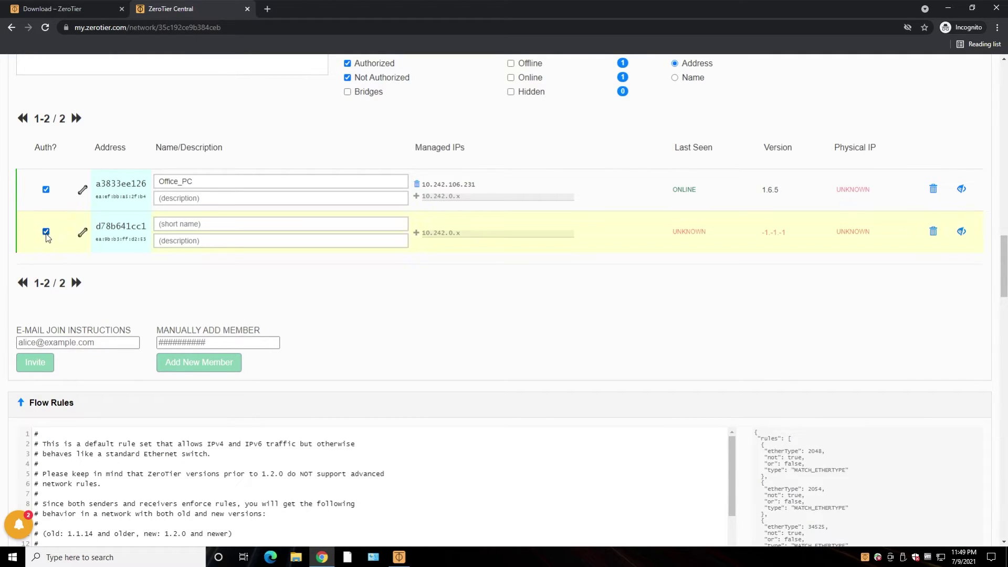
Name member d78b641cc1 Remote_PC, then select its managed IP 10.242.190.241 and Office_PC's IP
{"action": "left_click", "coordinate": [260, 224]}
{"action": "type", "text": "Remote_PC"}
{"action": "left_click", "coordinate": [474, 294]}
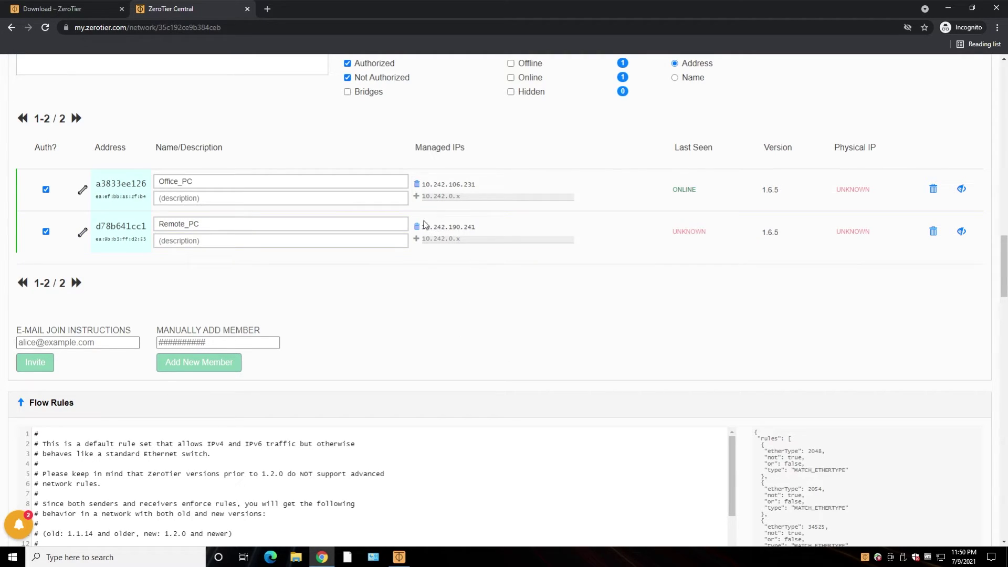
{"action": "left_click_drag", "start_coordinate": [478, 228], "coordinate": [429, 232]}
{"action": "left_click_drag", "start_coordinate": [478, 185], "coordinate": [429, 182]}
{"action": "left_click", "coordinate": [475, 291]}
{"action": "scroll", "coordinate": [451, 199], "scroll_direction": "up", "scroll_amount": 4}
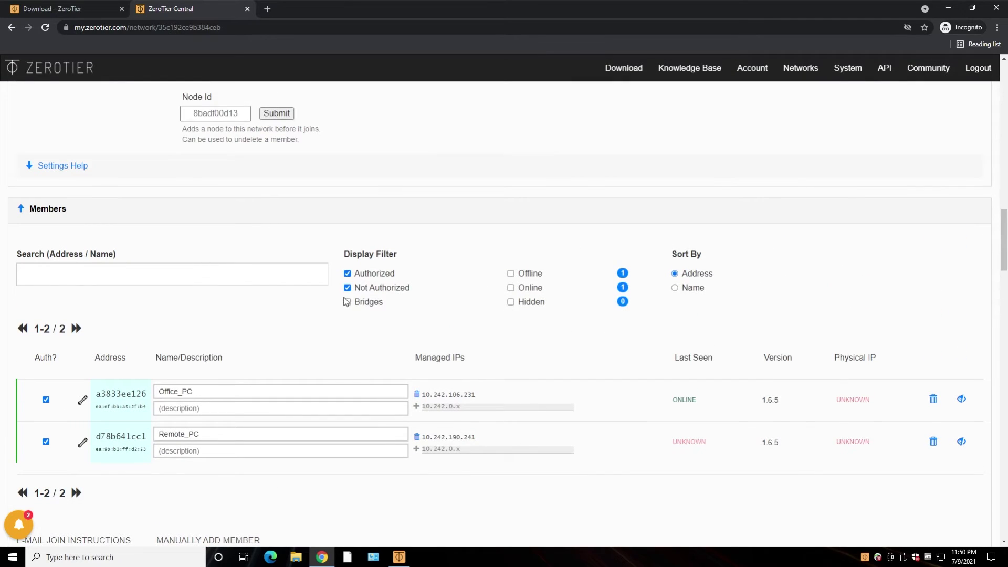
{"action": "scroll", "coordinate": [234, 315], "scroll_direction": "up", "scroll_amount": 5}
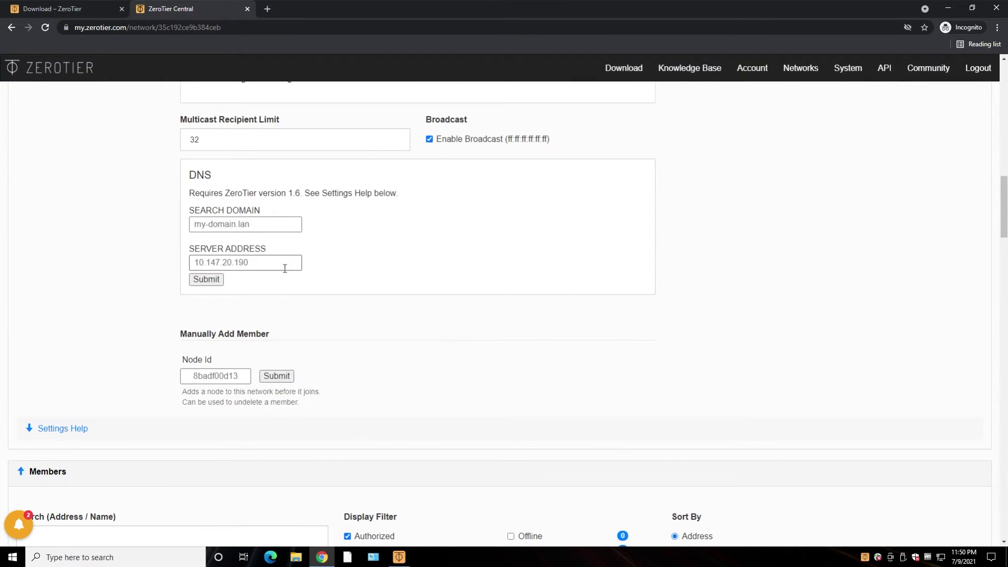
{"action": "scroll", "coordinate": [361, 280], "scroll_direction": "up", "scroll_amount": 7}
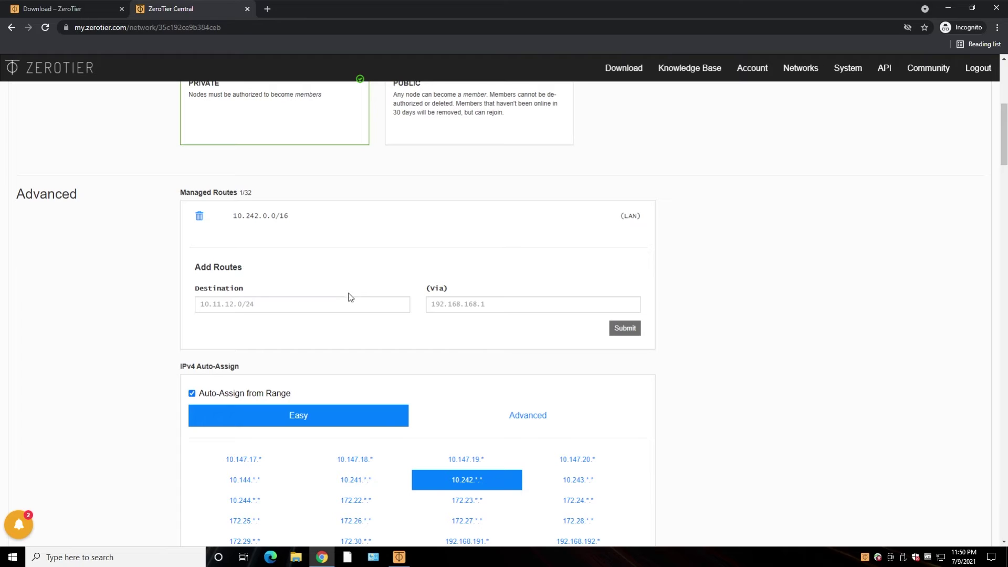
{"action": "scroll", "coordinate": [314, 299], "scroll_direction": "up", "scroll_amount": 4}
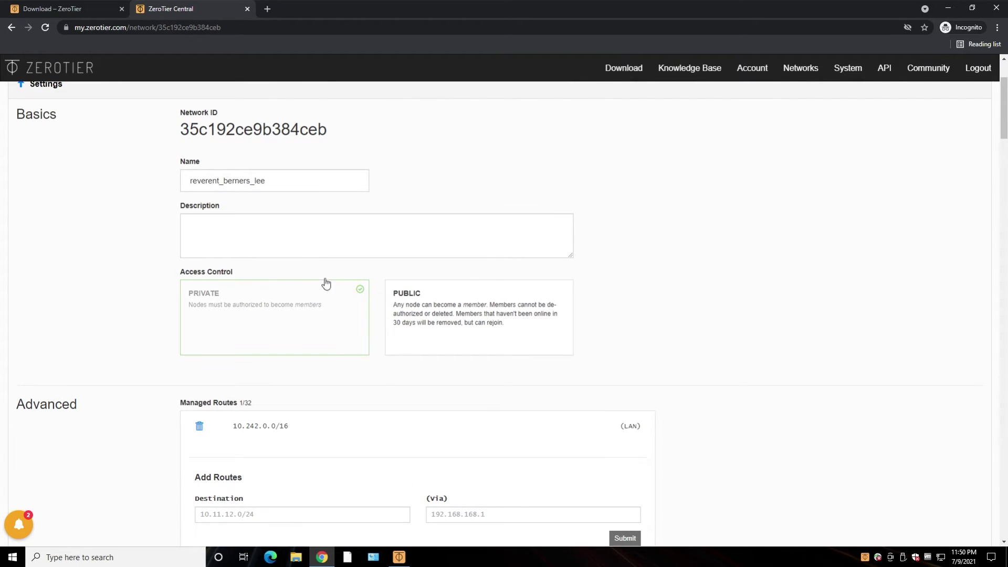
{"action": "scroll", "coordinate": [277, 257], "scroll_direction": "down", "scroll_amount": 5}
{"action": "left_click_drag", "start_coordinate": [290, 164], "coordinate": [235, 160]}
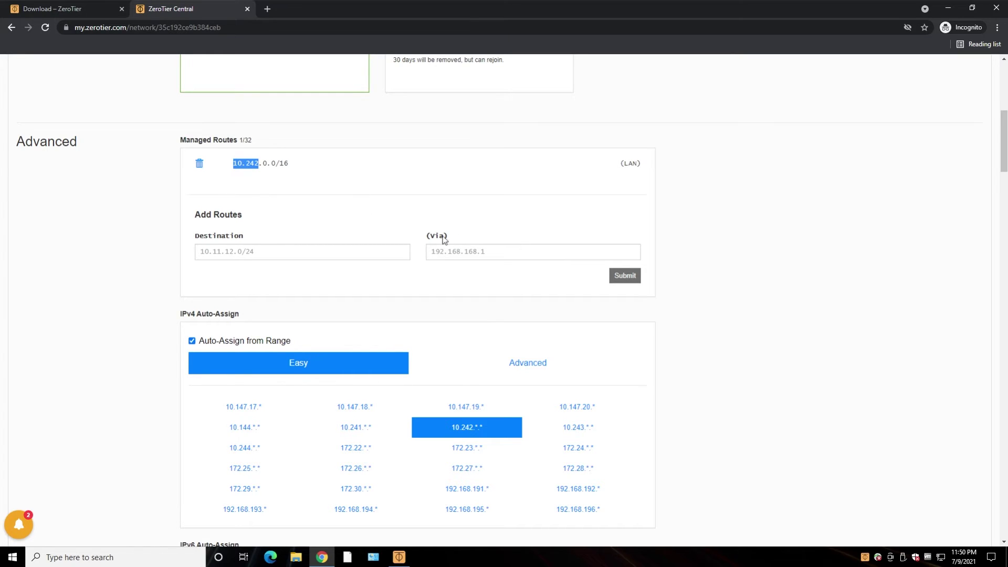
{"action": "scroll", "coordinate": [767, 324], "scroll_direction": "down", "scroll_amount": 15}
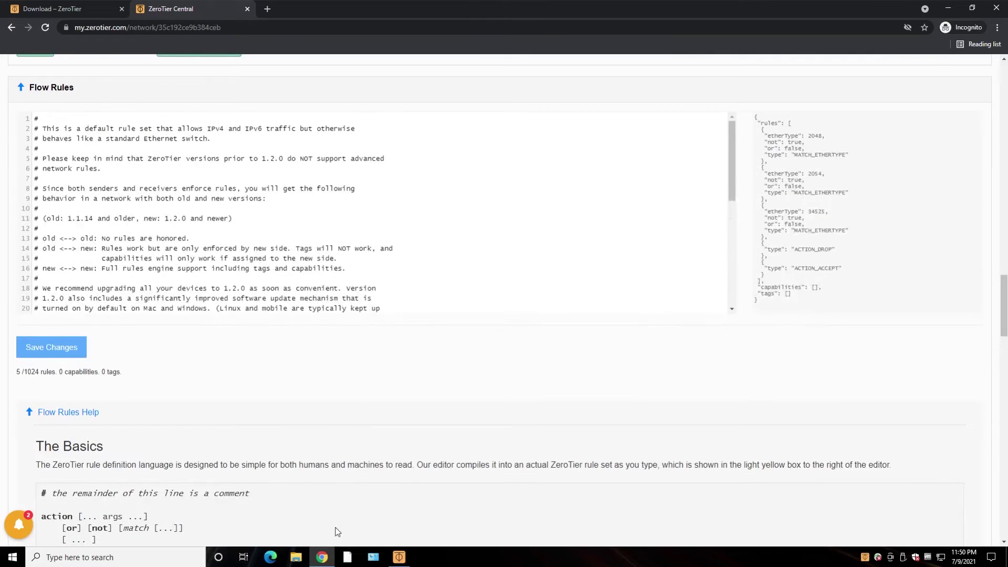
Find 'remote' in Windows Settings, confirm Remote Desktop is enabled, and close Settings
{"action": "left_click", "coordinate": [321, 556]}
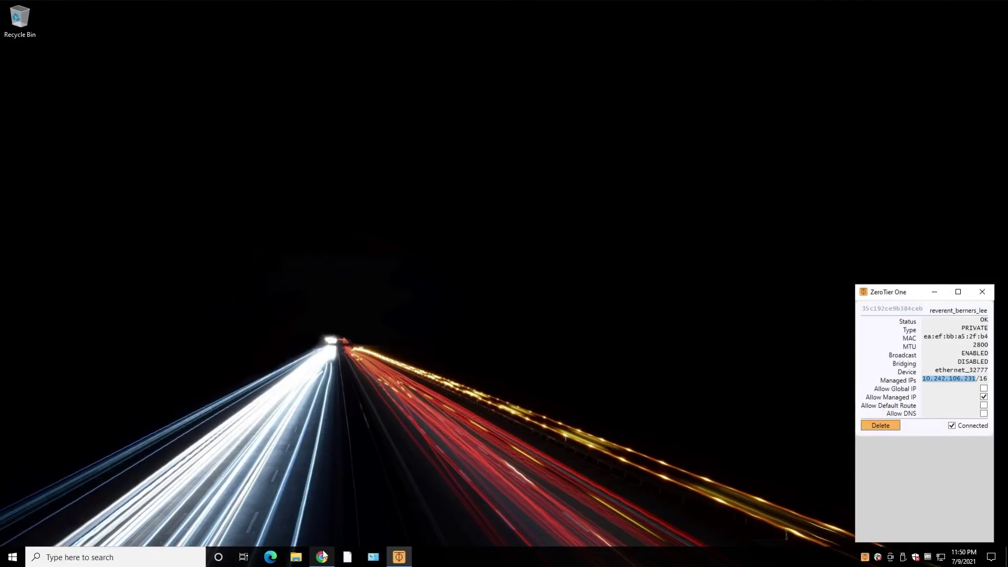
{"action": "left_click", "coordinate": [13, 556]}
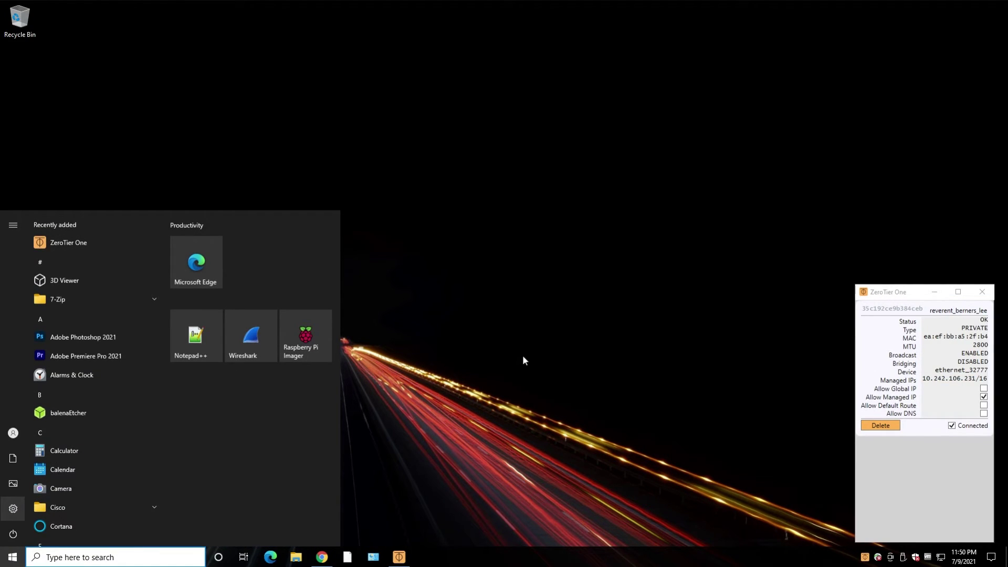
{"action": "left_click", "coordinate": [13, 508]}
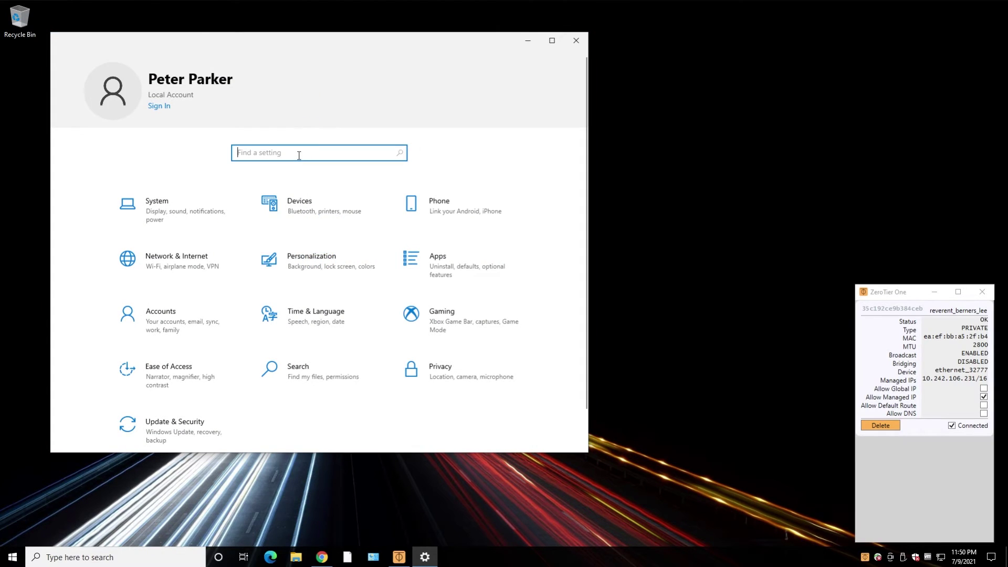
{"action": "type", "text": "remote"}
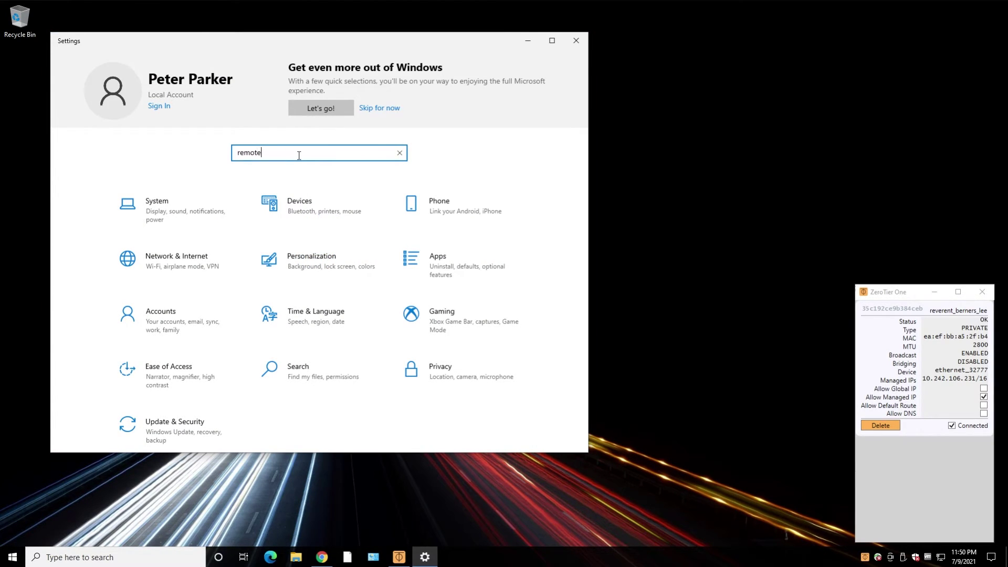
{"action": "left_click", "coordinate": [340, 182]}
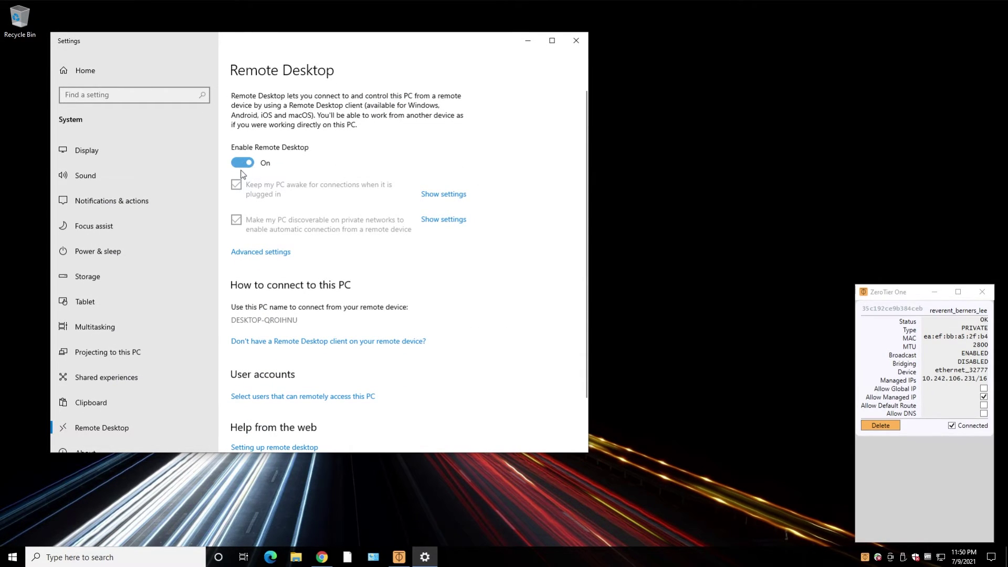
{"action": "left_click", "coordinate": [577, 41]}
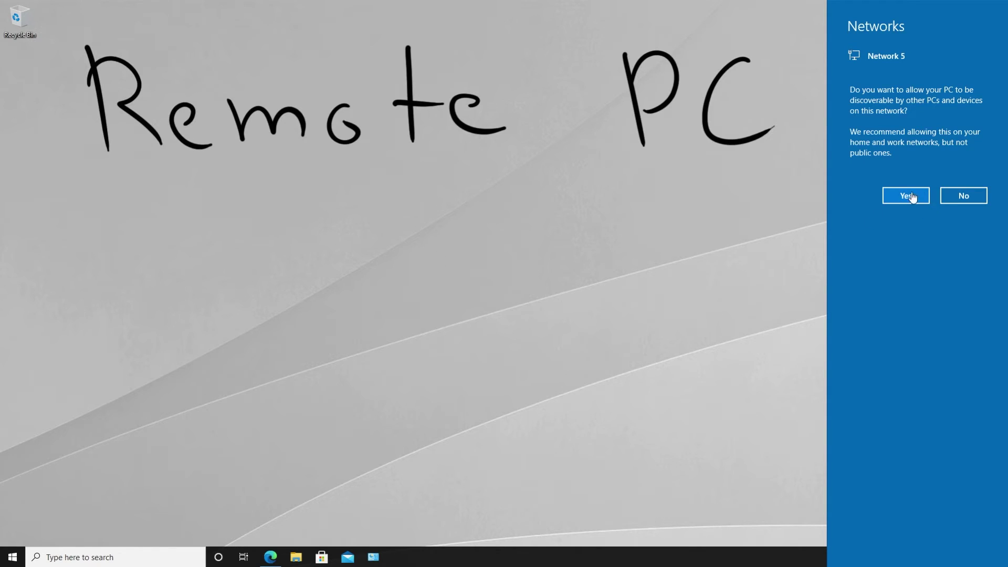
Dismiss the network discovery prompt and launch Remote Desktop Connection from a Start search for 'remote'
{"action": "left_click", "coordinate": [505, 326]}
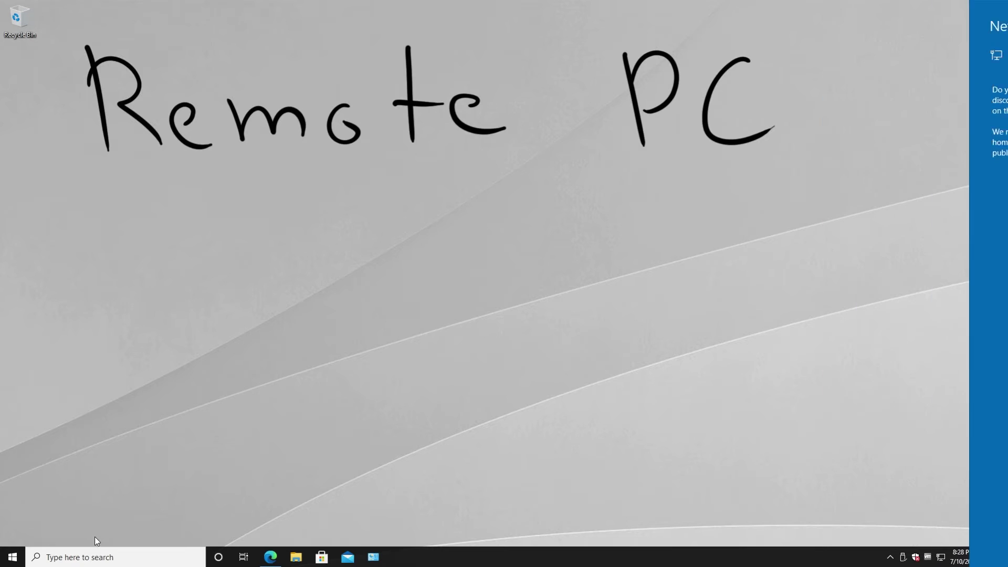
{"action": "left_click", "coordinate": [13, 557]}
{"action": "type", "text": "remote"}
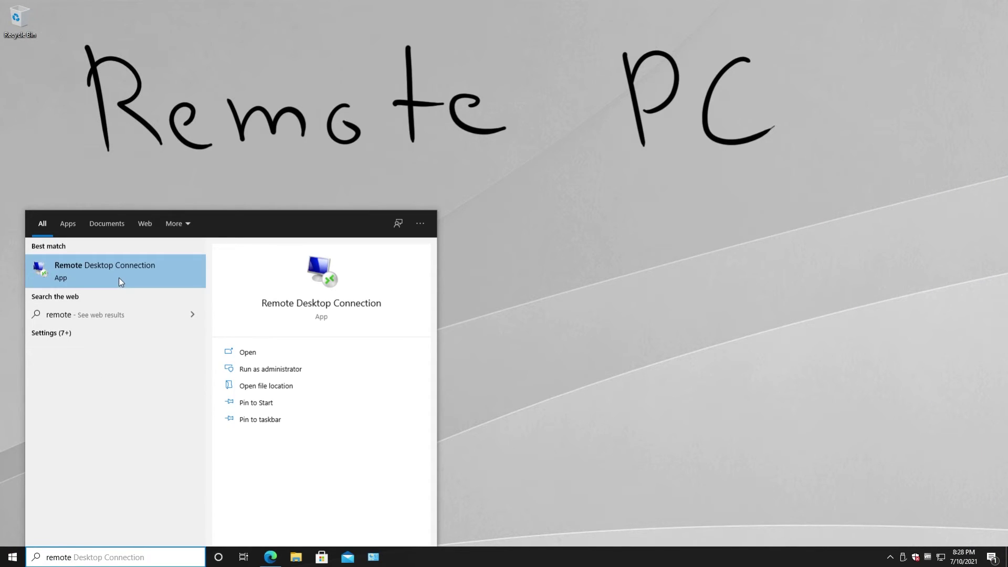
{"action": "left_click", "coordinate": [118, 277]}
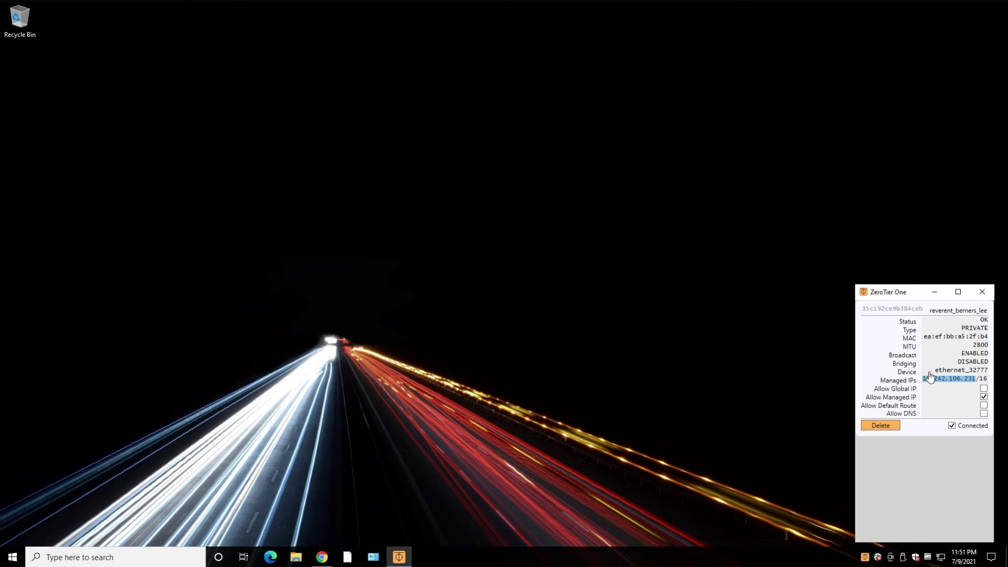
Copy the office PC's IP 10.242.106.231 from ZeroTier One into the Computer field
{"action": "left_click", "coordinate": [924, 380]}
{"action": "left_click_drag", "start_coordinate": [975, 382], "coordinate": [925, 380]}
{"action": "right_click", "coordinate": [927, 379]}
{"action": "left_click", "coordinate": [902, 395]}
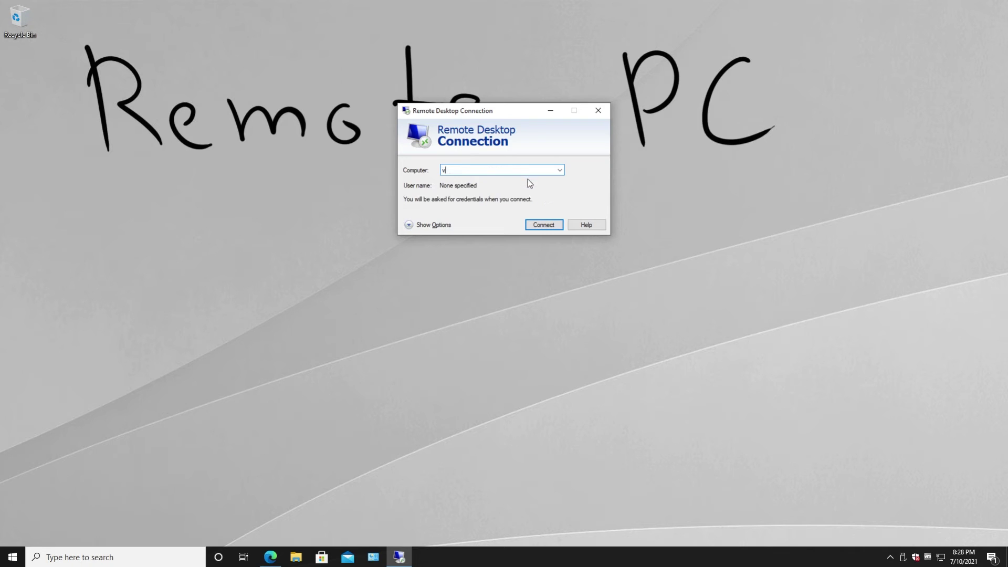
{"action": "key", "text": "ctrl+v"}
Connect to 10.242.106.231 with the office account's user name and password, accepting the certificate warning
{"action": "left_click", "coordinate": [542, 225]}
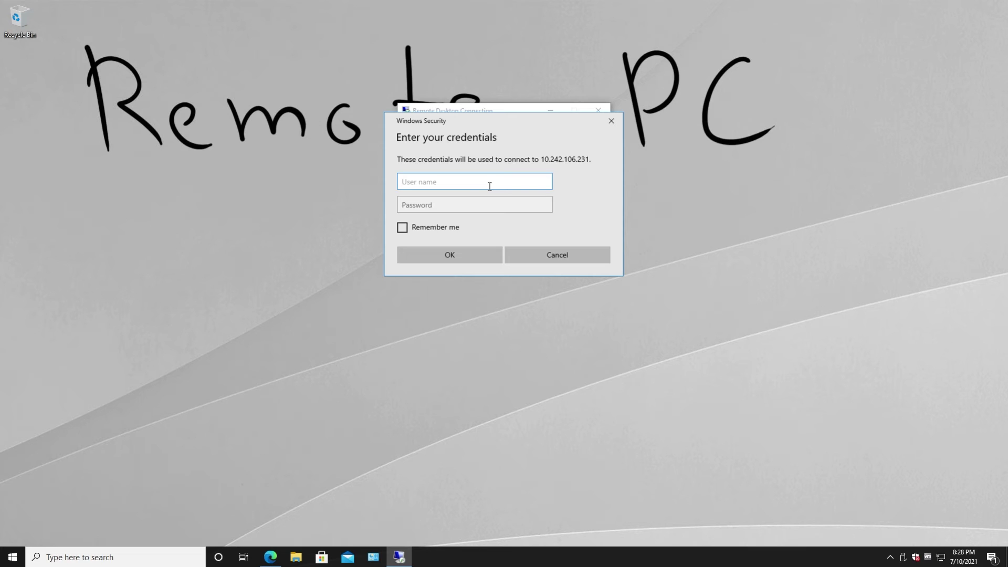
{"action": "type", "text": "pparker"}
{"action": "key", "text": "Tab"}
{"action": "type", "text": "p"}
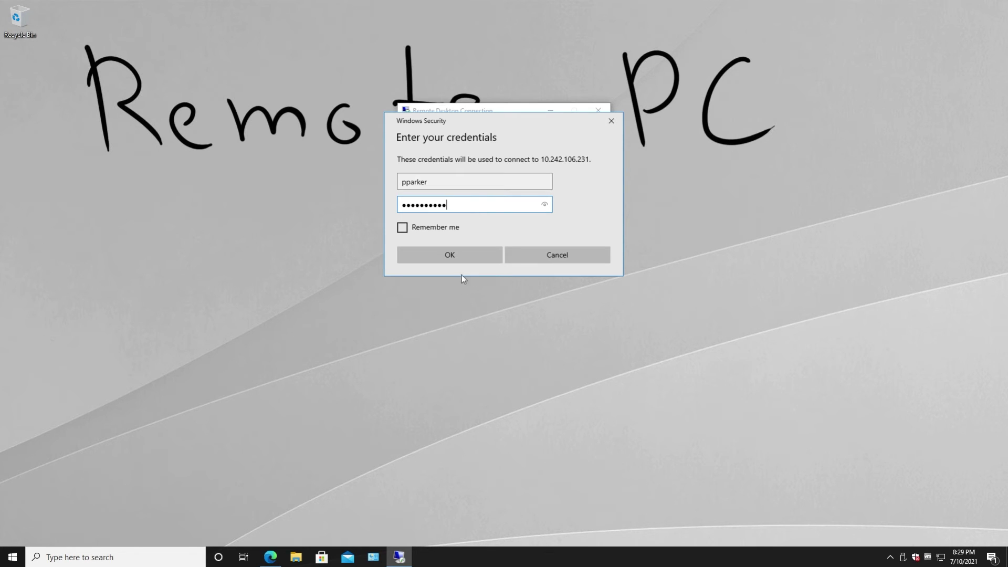
{"action": "left_click", "coordinate": [464, 261]}
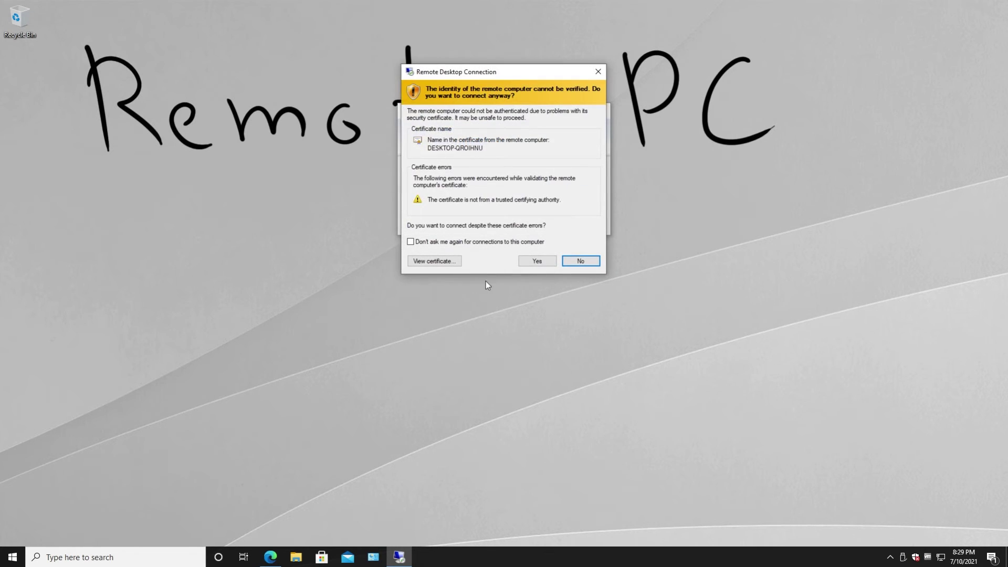
{"action": "left_click", "coordinate": [528, 262]}
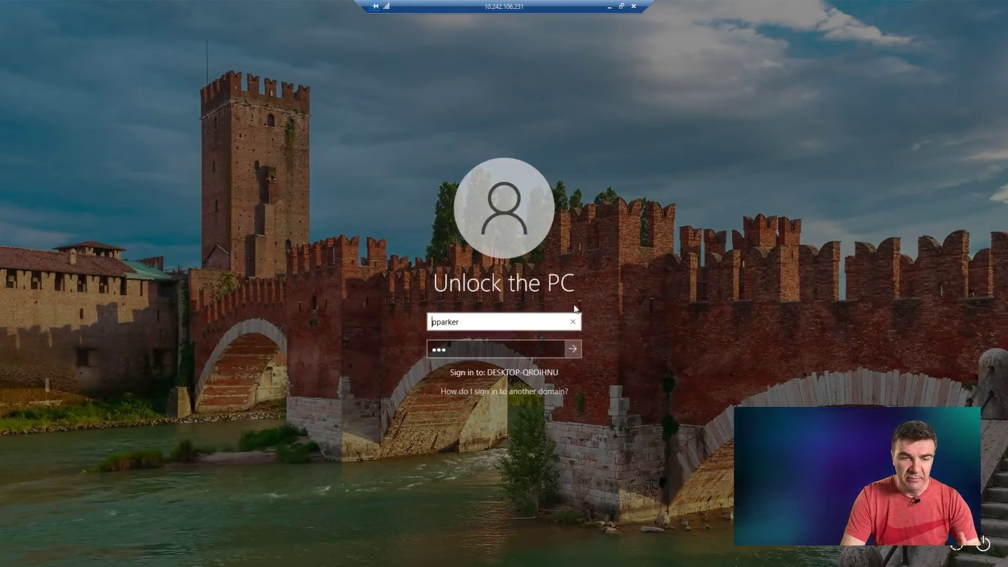
Unlock the office PC's session, close its ZeroTier One window, and centre the session window
{"action": "key", "text": "Return"}
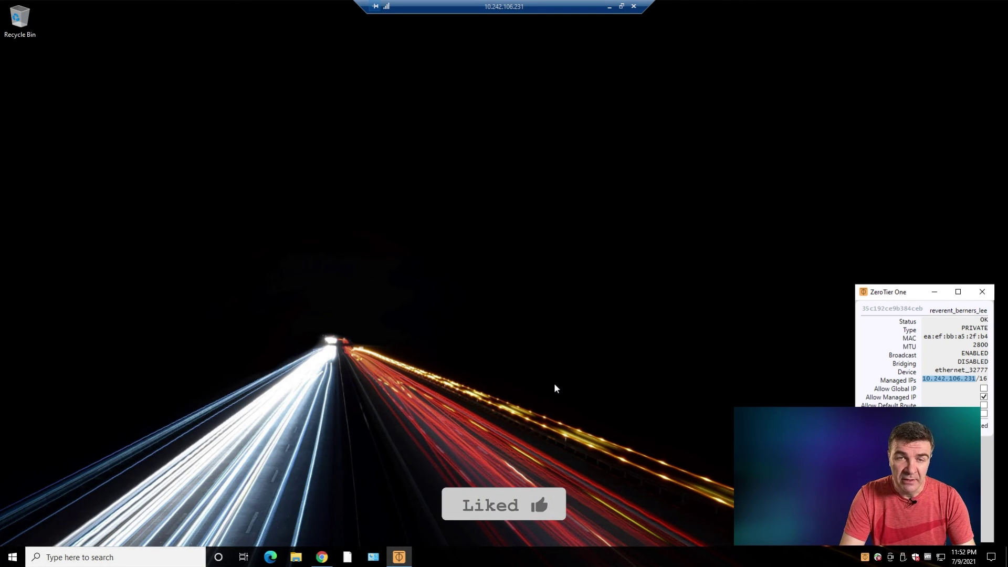
{"action": "left_click", "coordinate": [982, 291]}
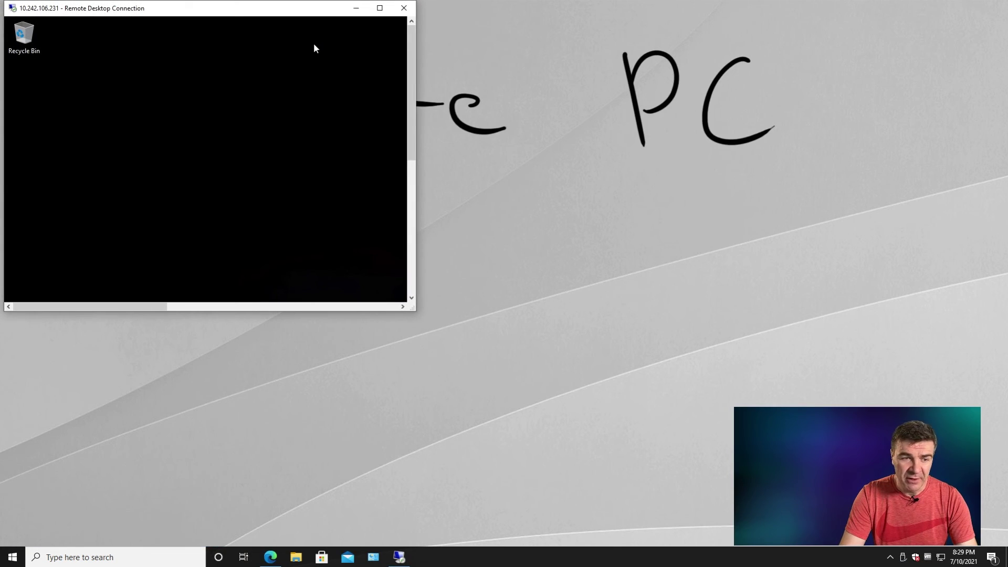
{"action": "left_click_drag", "start_coordinate": [308, 13], "coordinate": [520, 120]}
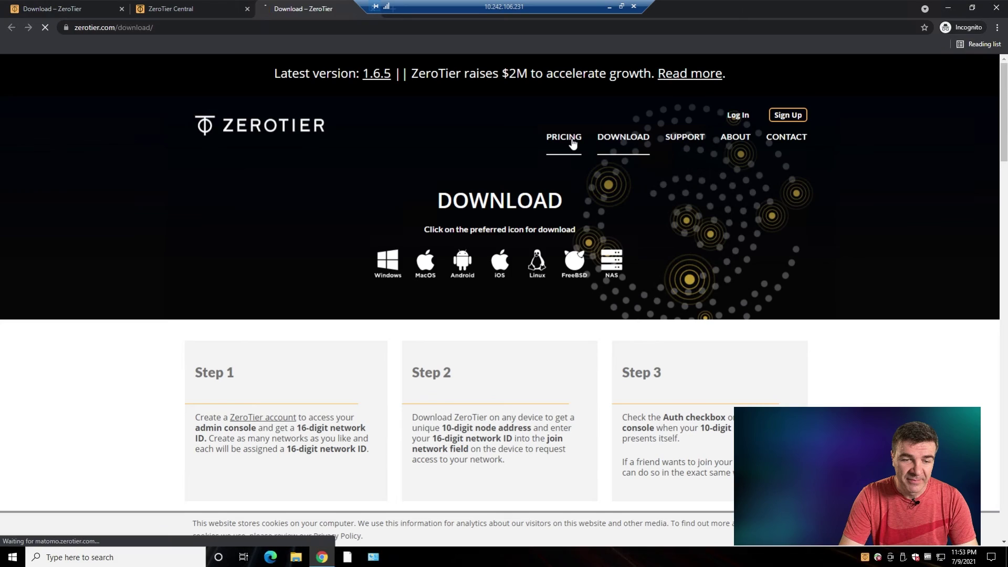
Open ZeroTier's pricing page and highlight the Free plan's 50-member, 1-admin limits
{"action": "left_click", "coordinate": [572, 143]}
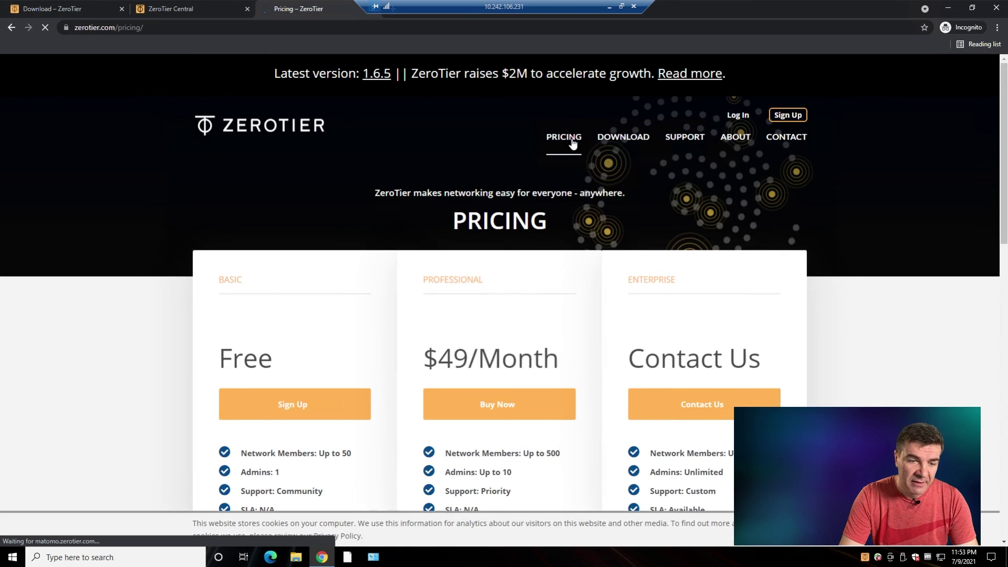
{"action": "scroll", "coordinate": [251, 362], "scroll_direction": "down", "scroll_amount": 4}
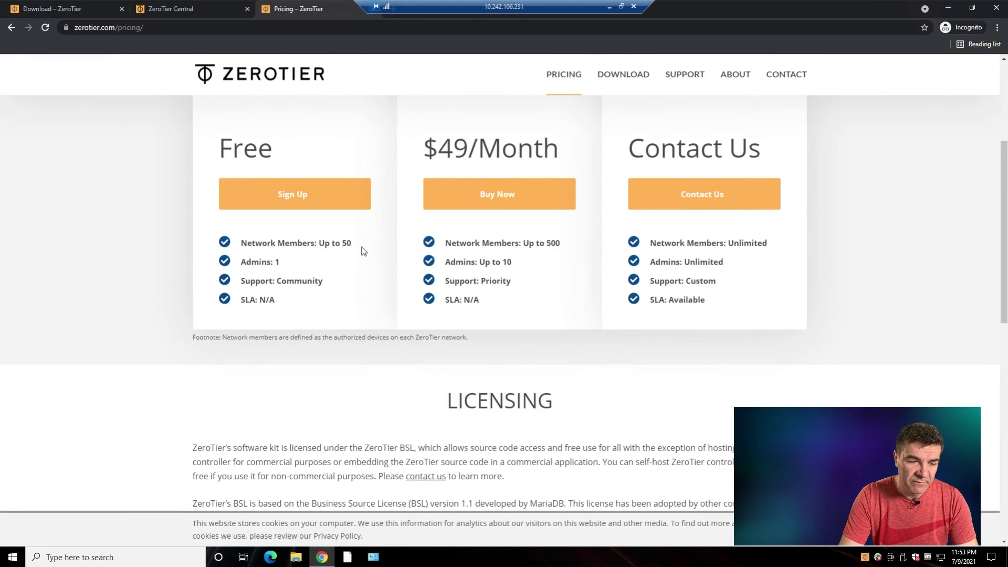
{"action": "left_click_drag", "start_coordinate": [350, 246], "coordinate": [246, 262]}
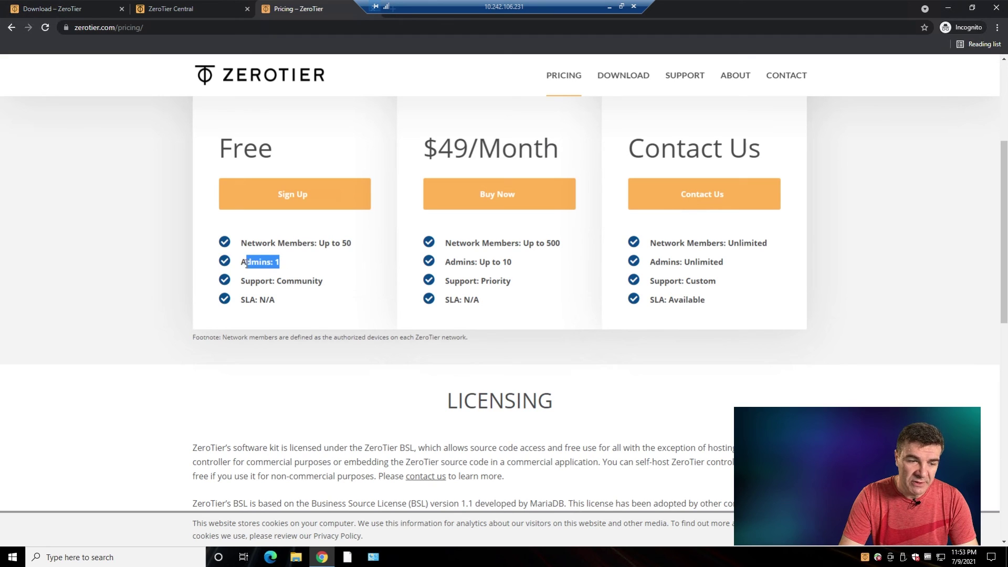
{"action": "scroll", "coordinate": [468, 331], "scroll_direction": "up", "scroll_amount": 4}
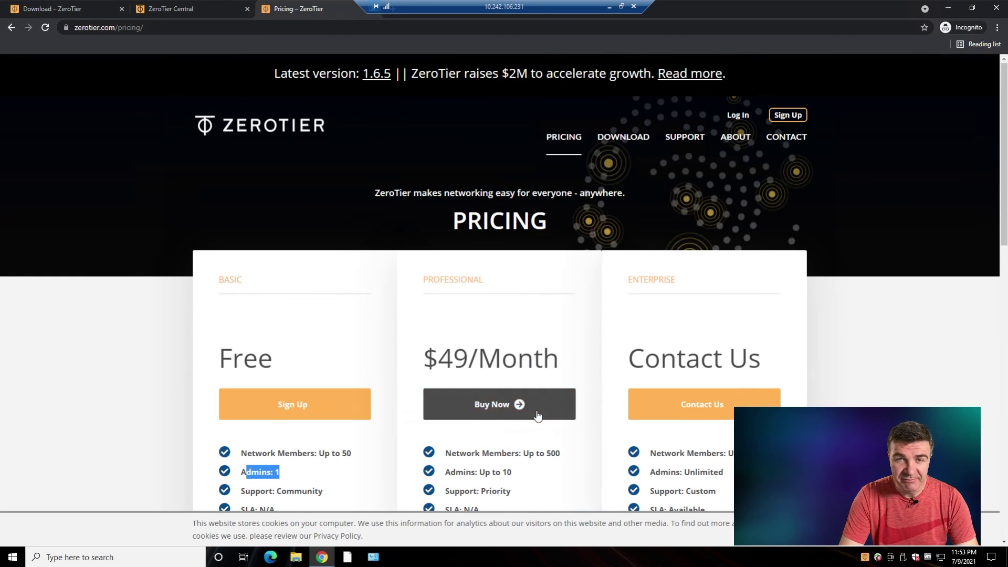
{"action": "scroll", "coordinate": [522, 404], "scroll_direction": "down", "scroll_amount": 3}
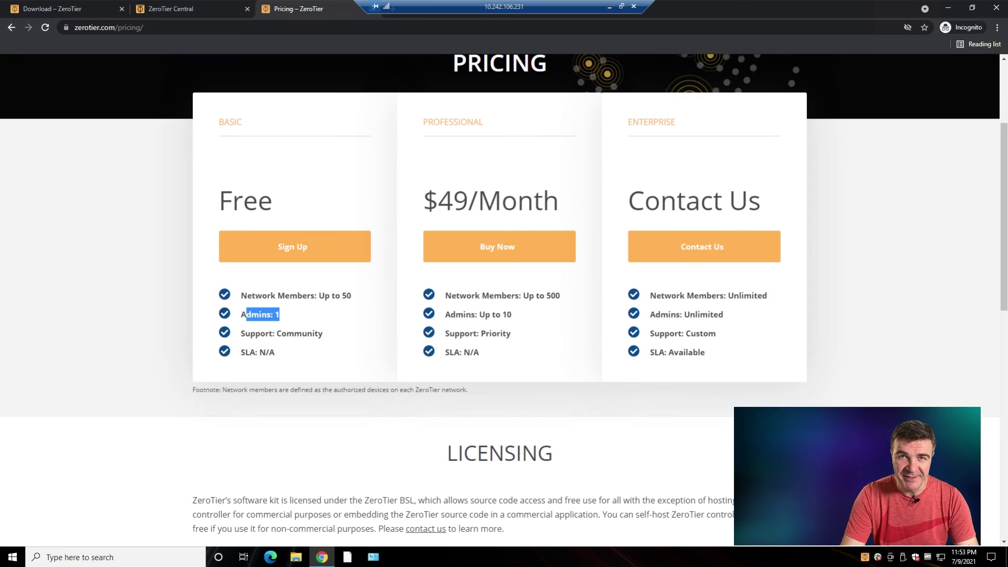